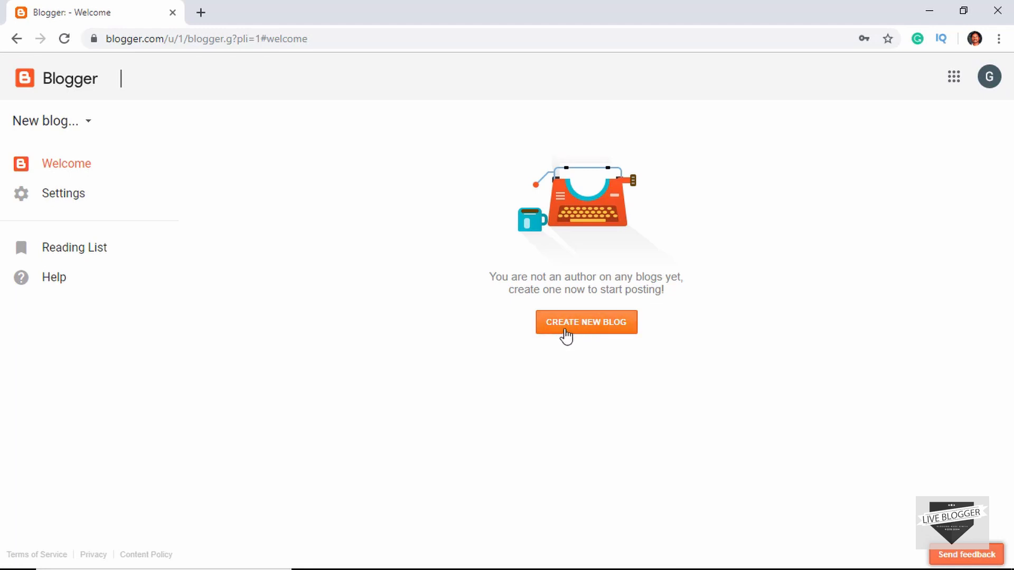
Step: Create a new blog titled "Live Blogger" at livebloggerofficial.blogspot.com with the Emporio theme
{"action": "left_click", "coordinate": [69, 125]}
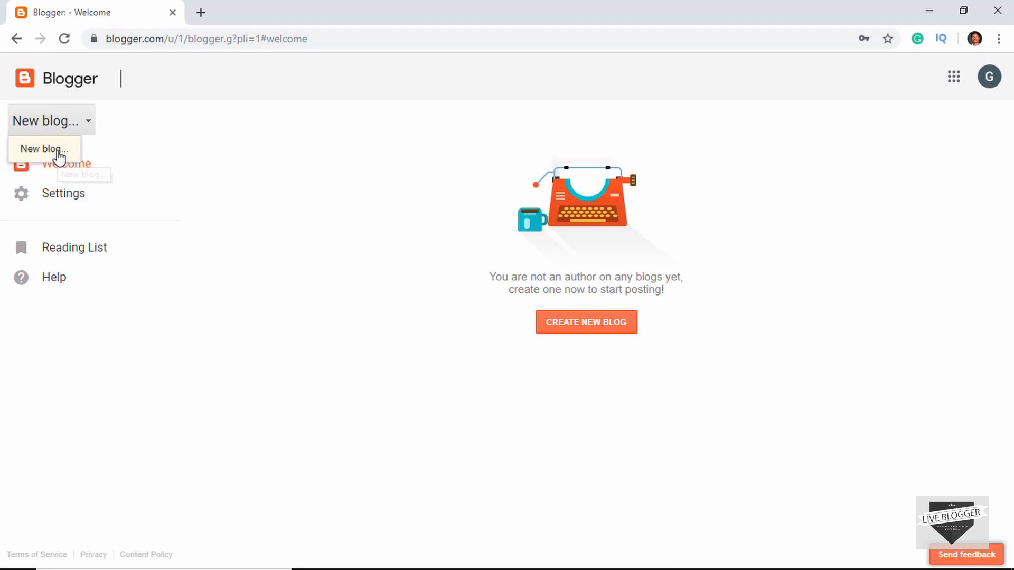
{"action": "left_click", "coordinate": [59, 153]}
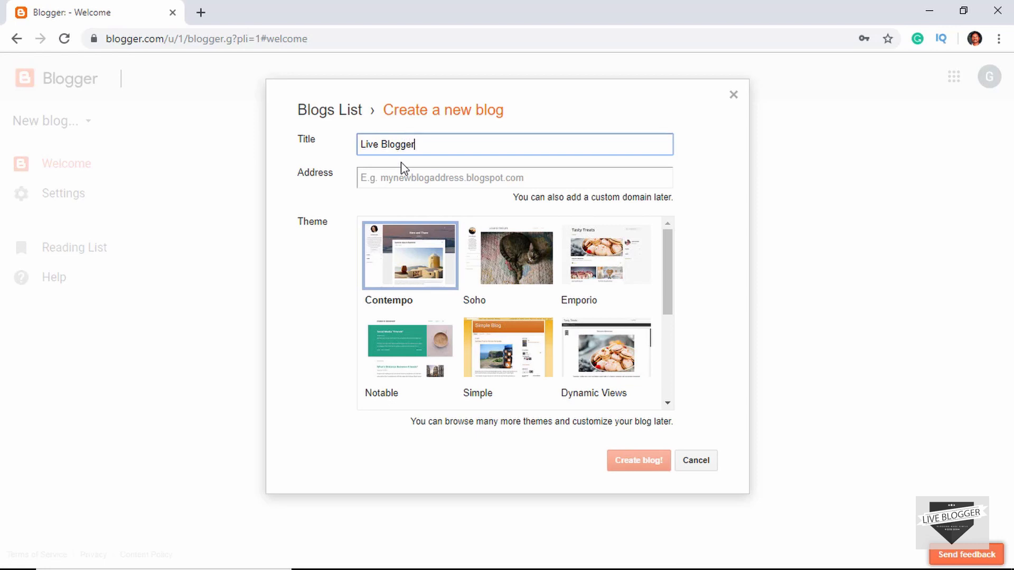
{"action": "left_click", "coordinate": [401, 169]}
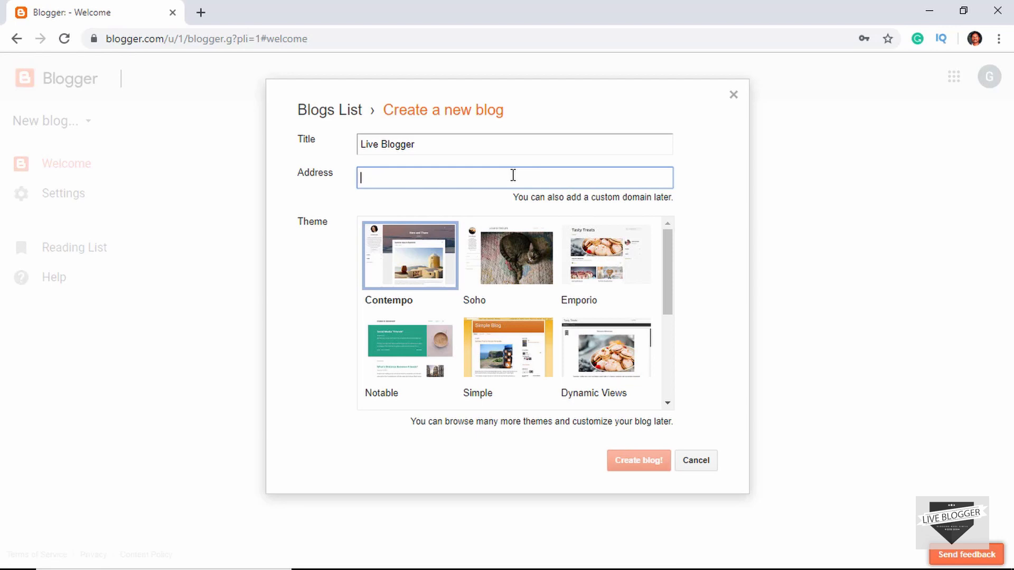
{"action": "type", "text": "liveblogge"}
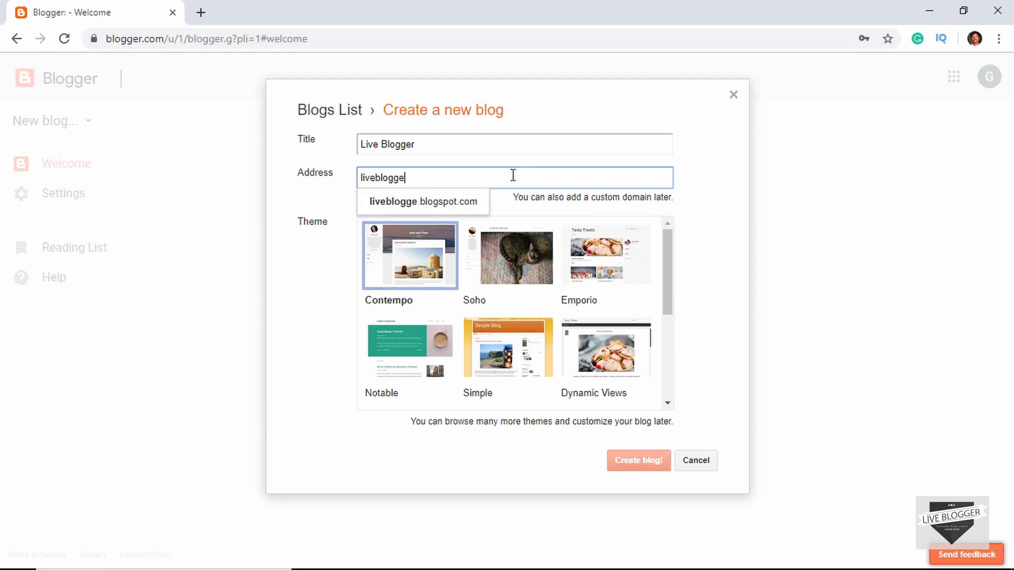
{"action": "type", "text": "rofficial"}
{"action": "key", "text": "Tab"}
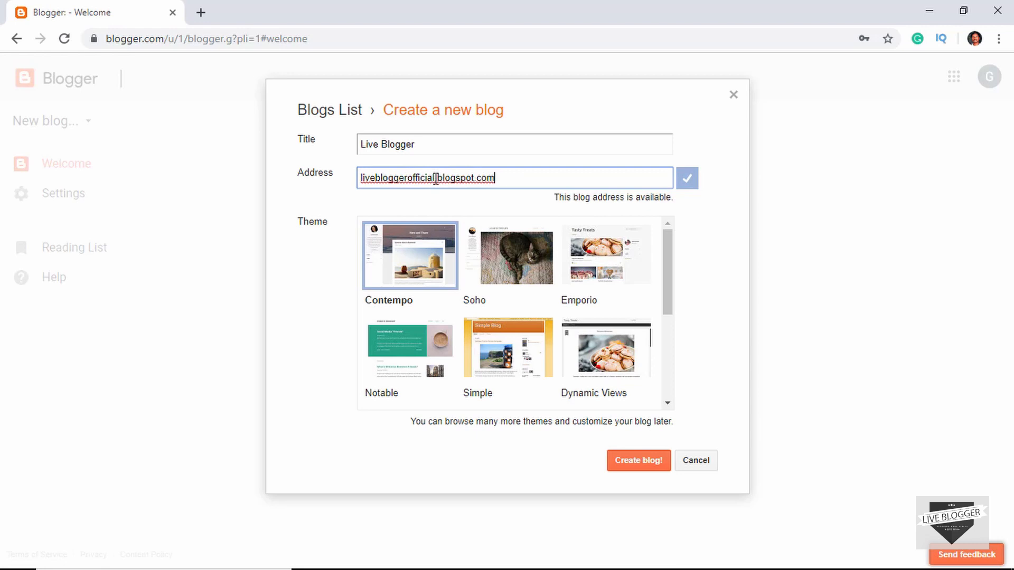
{"action": "left_click_drag", "start_coordinate": [435, 178], "coordinate": [517, 181]}
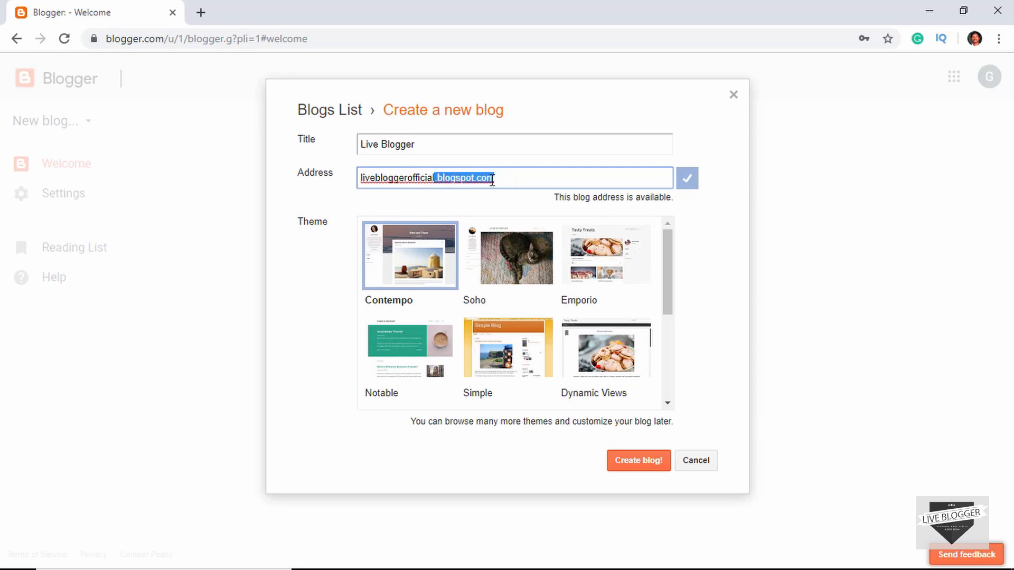
{"action": "left_click", "coordinate": [519, 178]}
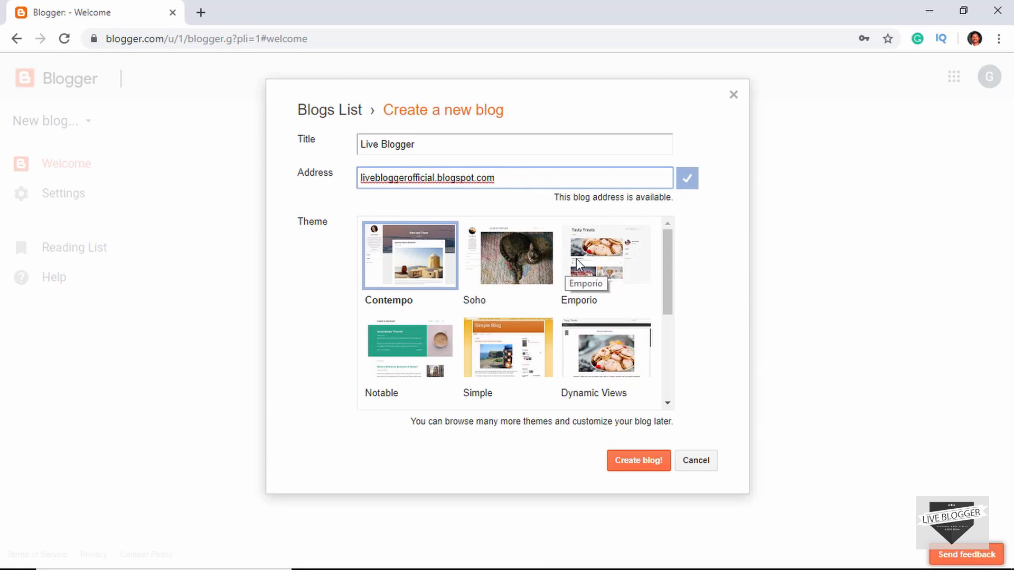
{"action": "left_click", "coordinate": [613, 261]}
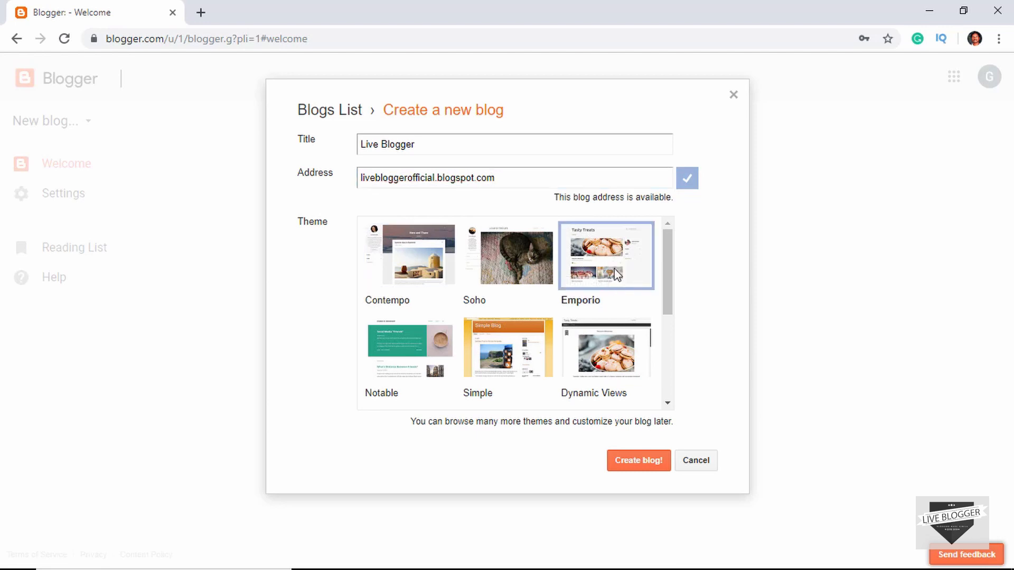
{"action": "left_click", "coordinate": [636, 462]}
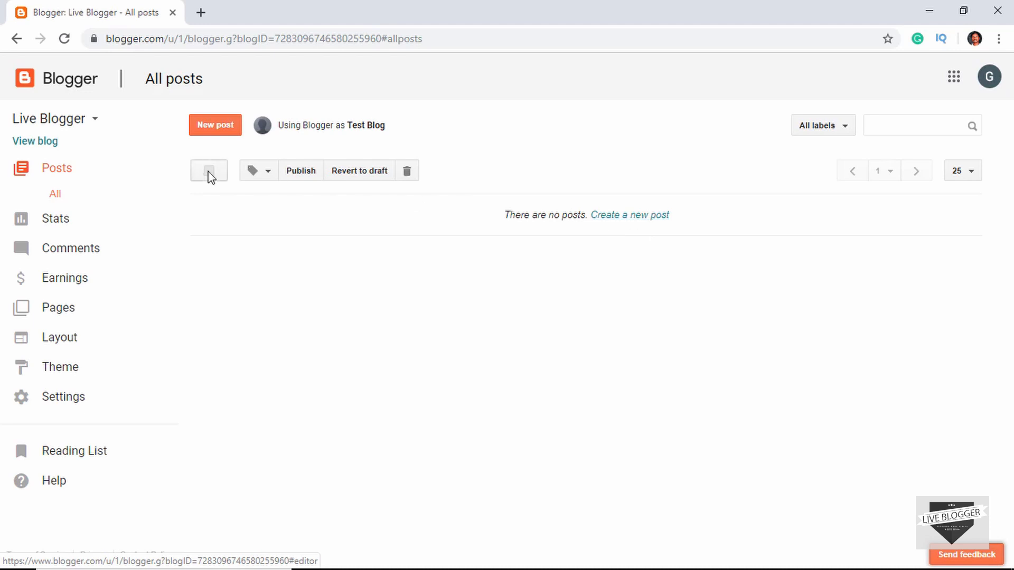
Step: Start a new blog post titled "My First Post" and place the cursor in its body
{"action": "left_click", "coordinate": [221, 136]}
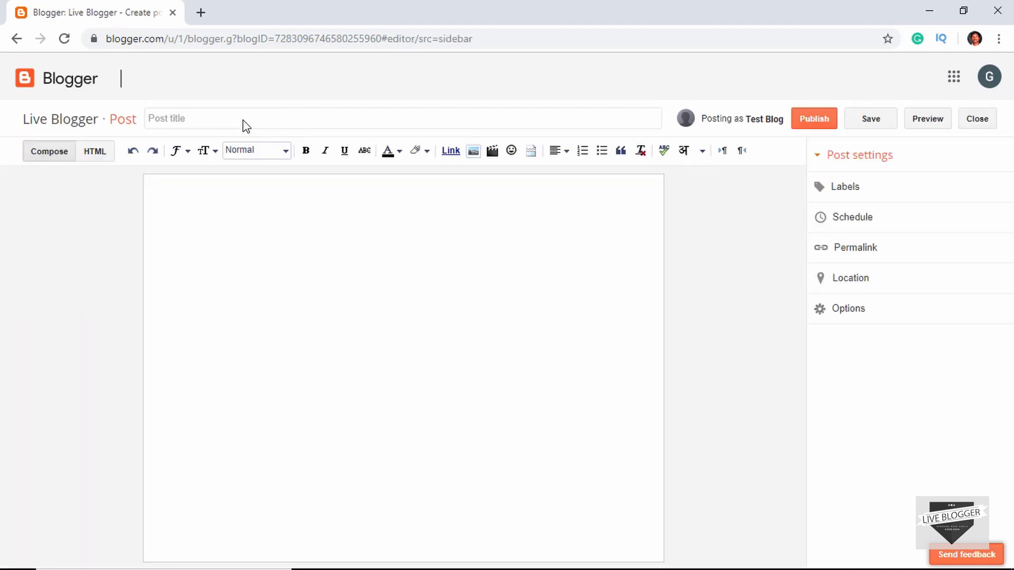
{"action": "left_click", "coordinate": [244, 120]}
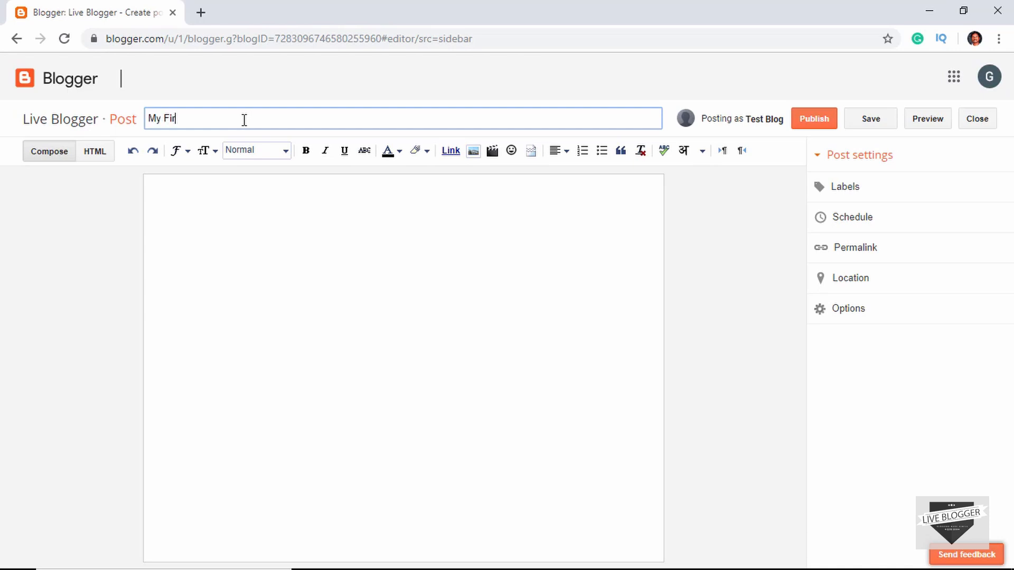
{"action": "left_click", "coordinate": [272, 272]}
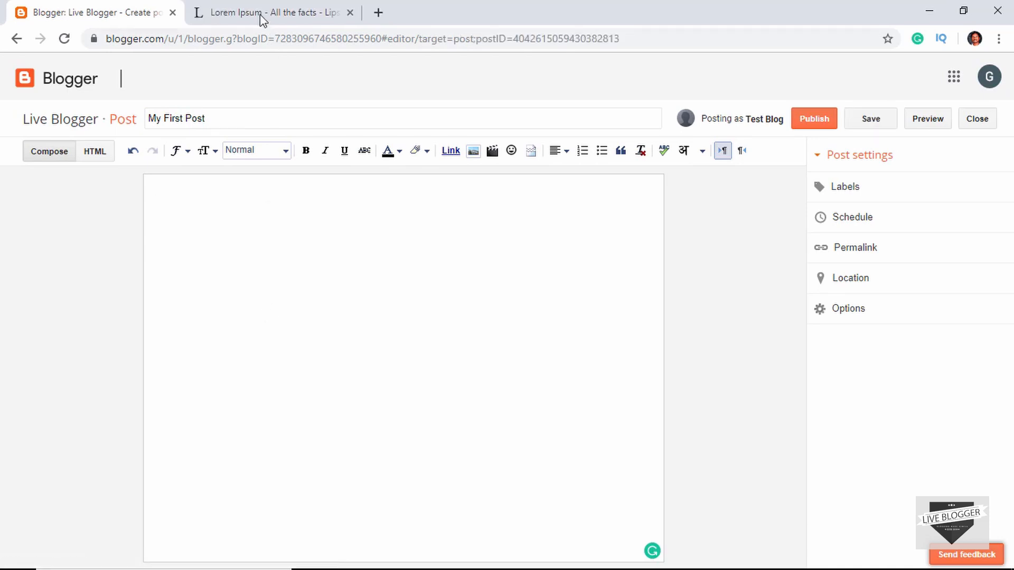
Step: Switch to the open lipsum.com page and generate 5 paragraphs of Lorem Ipsum text
{"action": "left_click", "coordinate": [260, 14]}
{"action": "scroll", "coordinate": [553, 263], "scroll_direction": "down", "scroll_amount": 1}
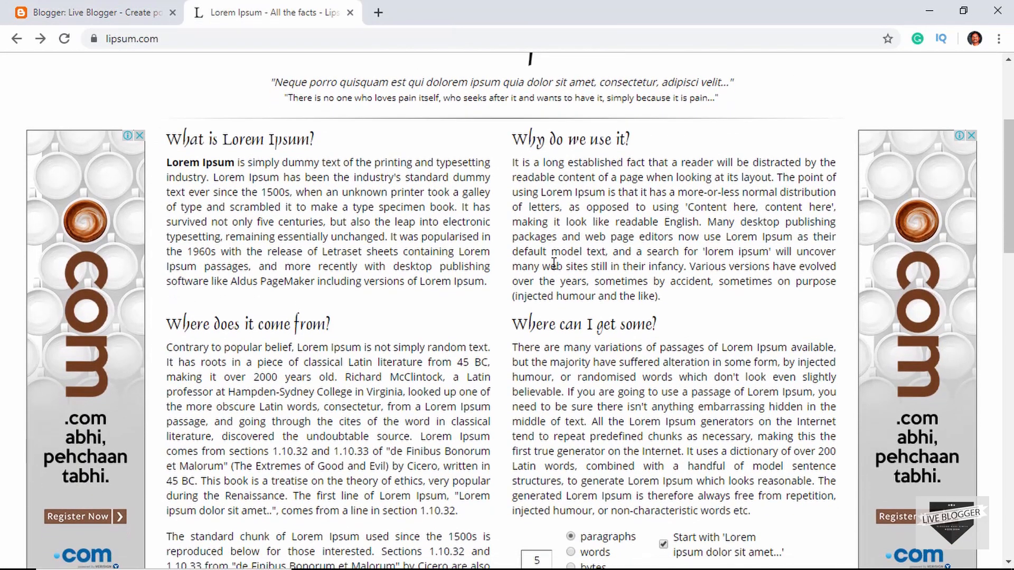
{"action": "scroll", "coordinate": [553, 263], "scroll_direction": "down", "scroll_amount": 5}
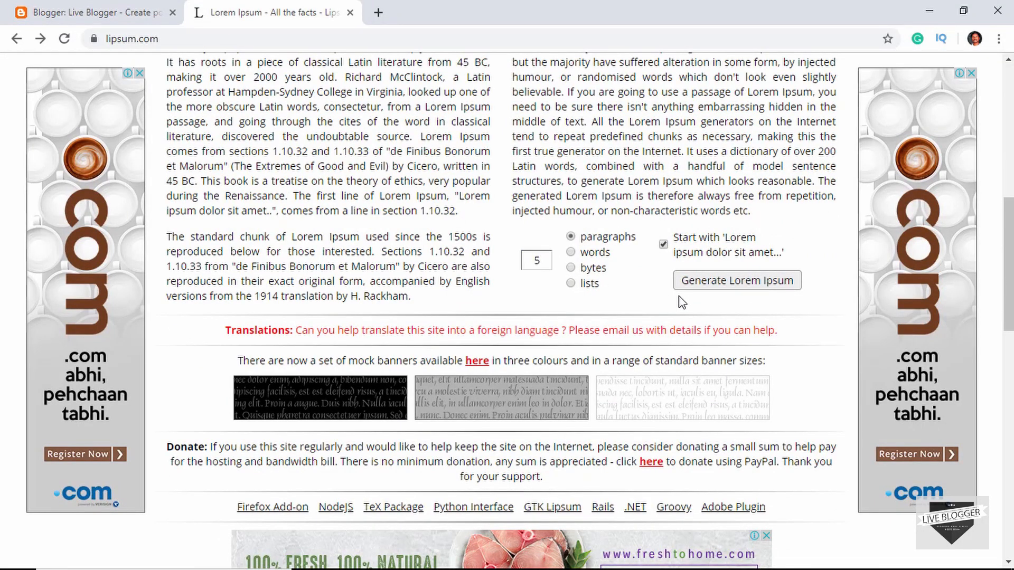
{"action": "left_click", "coordinate": [719, 285]}
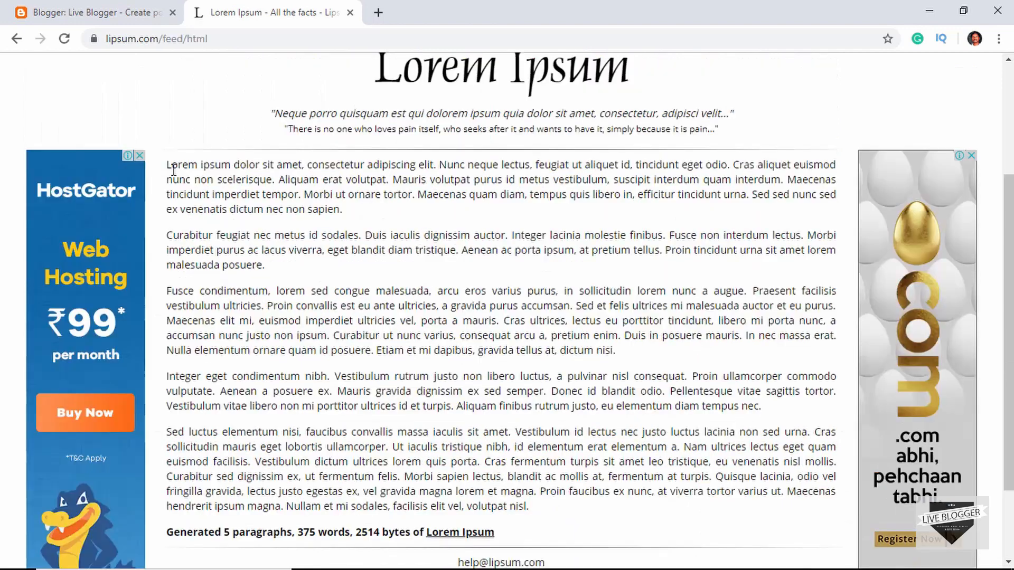
Step: Copy all the generated Lorem Ipsum paragraphs into the body of the Blogger post
{"action": "left_click_drag", "start_coordinate": [166, 164], "coordinate": [543, 510]}
{"action": "key", "text": "ctrl+c"}
{"action": "left_click", "coordinate": [111, 6]}
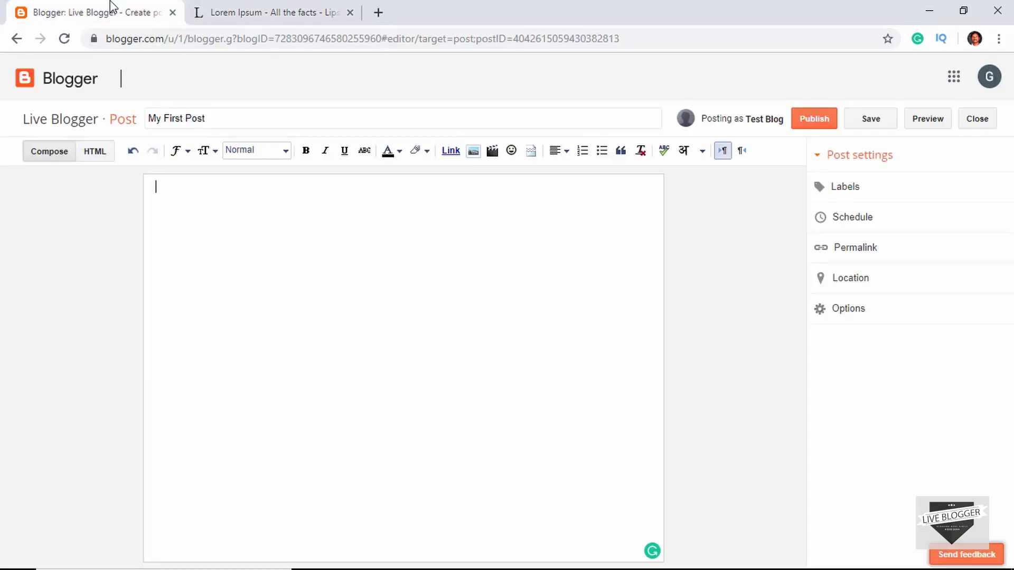
{"action": "key", "text": "ctrl+v"}
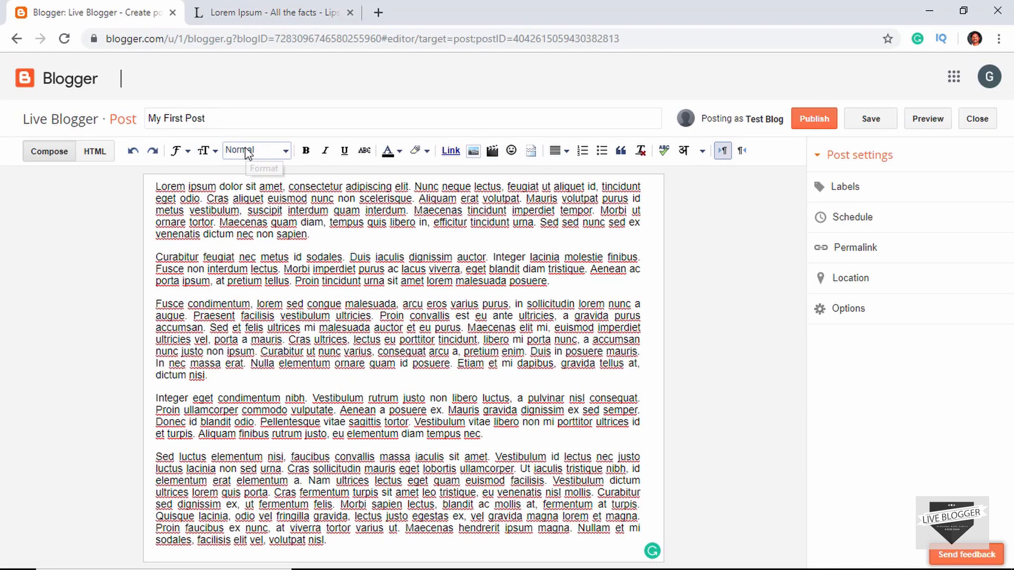
Step: Examine the font, text size and heading format choices and the post's HTML source, then return to the compose view
{"action": "left_click", "coordinate": [186, 159]}
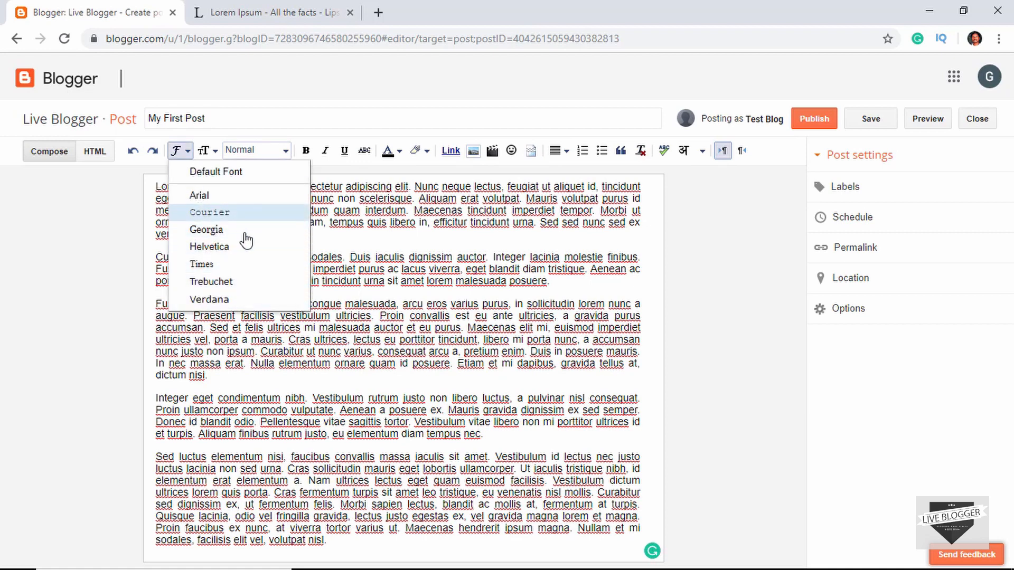
{"action": "left_click", "coordinate": [205, 151]}
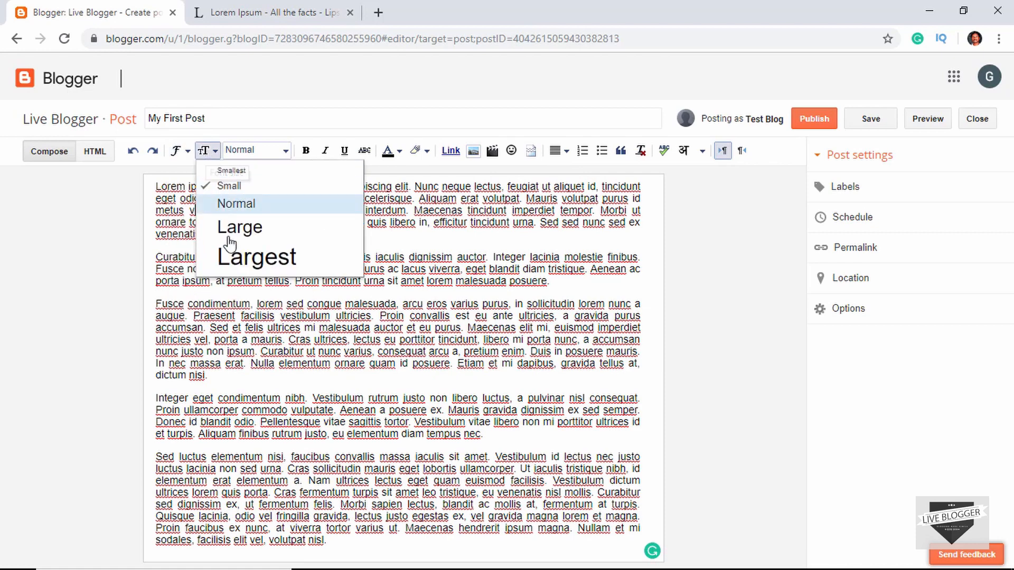
{"action": "left_click", "coordinate": [403, 218]}
{"action": "left_click", "coordinate": [266, 150]}
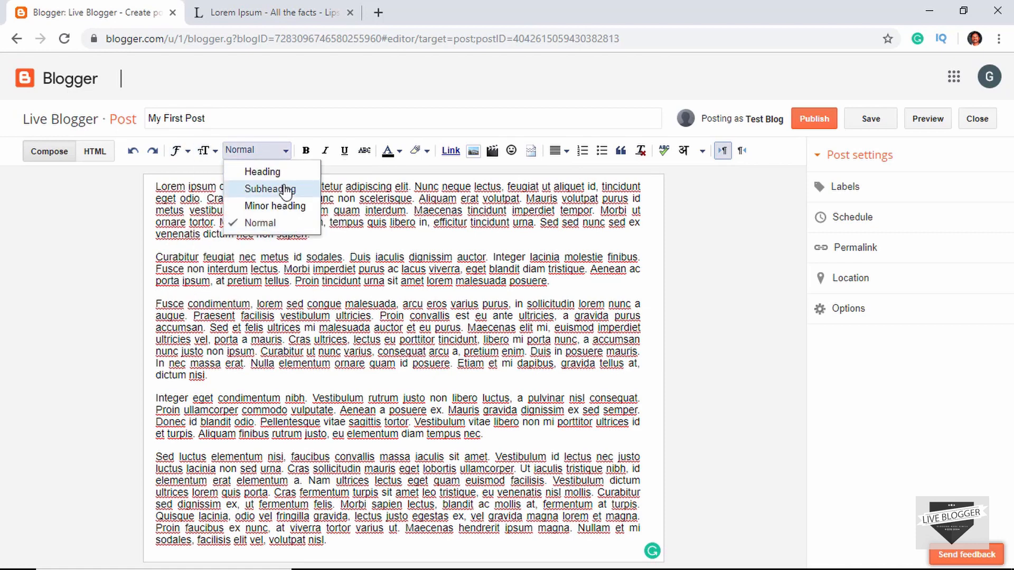
{"action": "left_click", "coordinate": [377, 183]}
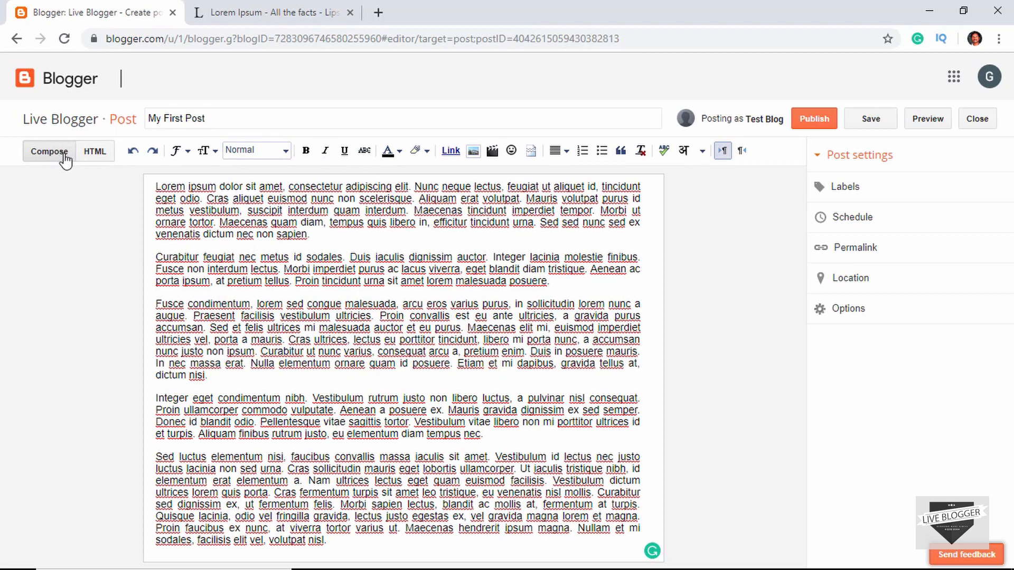
{"action": "left_click", "coordinate": [95, 152]}
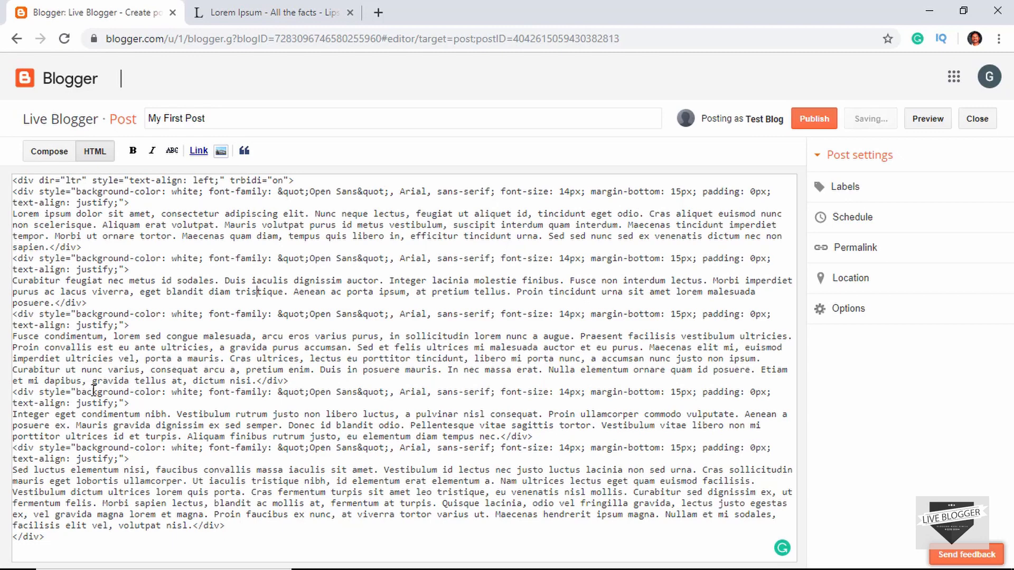
{"action": "left_click", "coordinate": [49, 152]}
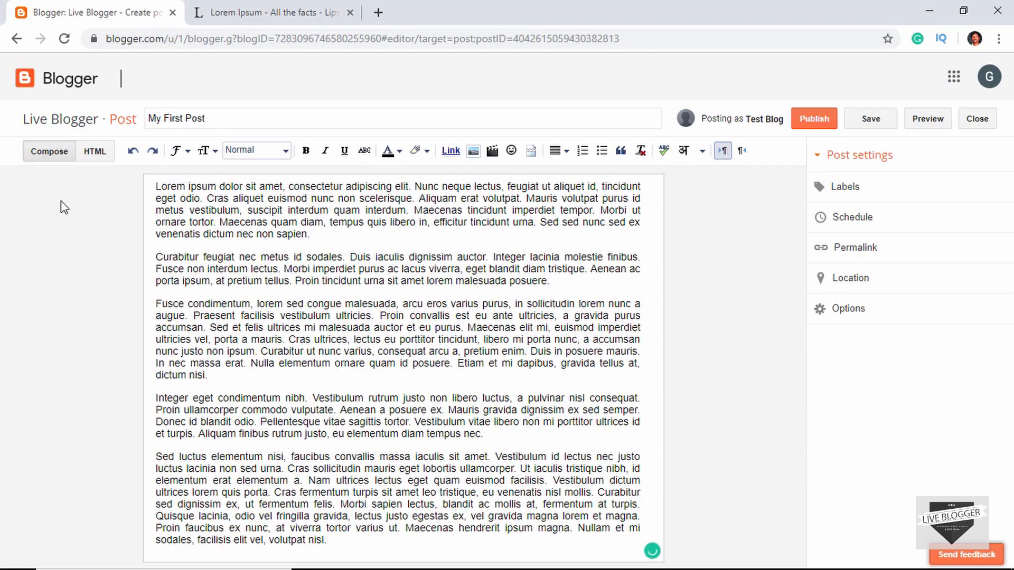
{"action": "left_click", "coordinate": [95, 152]}
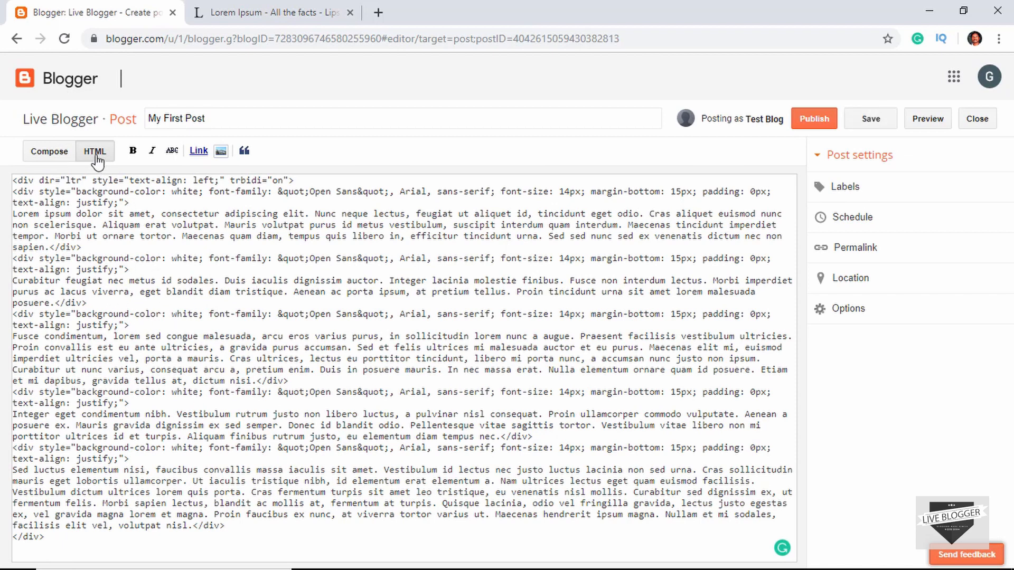
{"action": "left_click", "coordinate": [49, 155]}
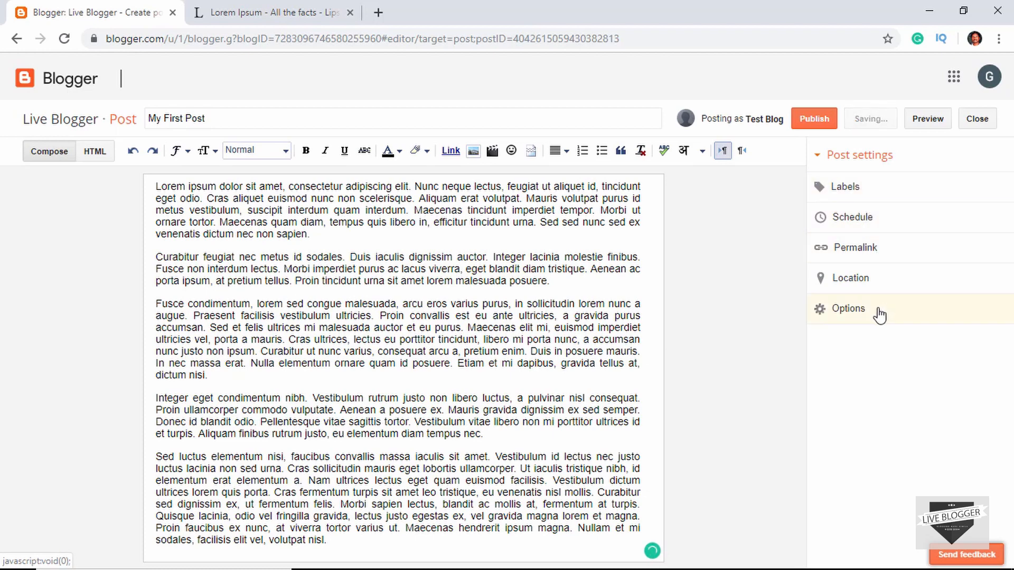
Step: Examine the post's scheduling choices and its automatic and custom permalink options
{"action": "left_click", "coordinate": [873, 231]}
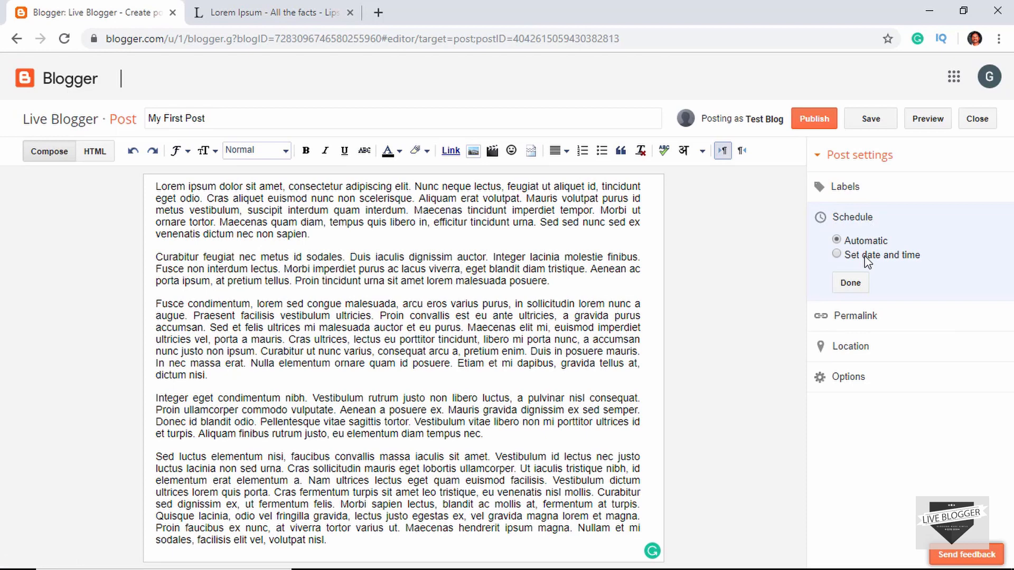
{"action": "left_click", "coordinate": [837, 255]}
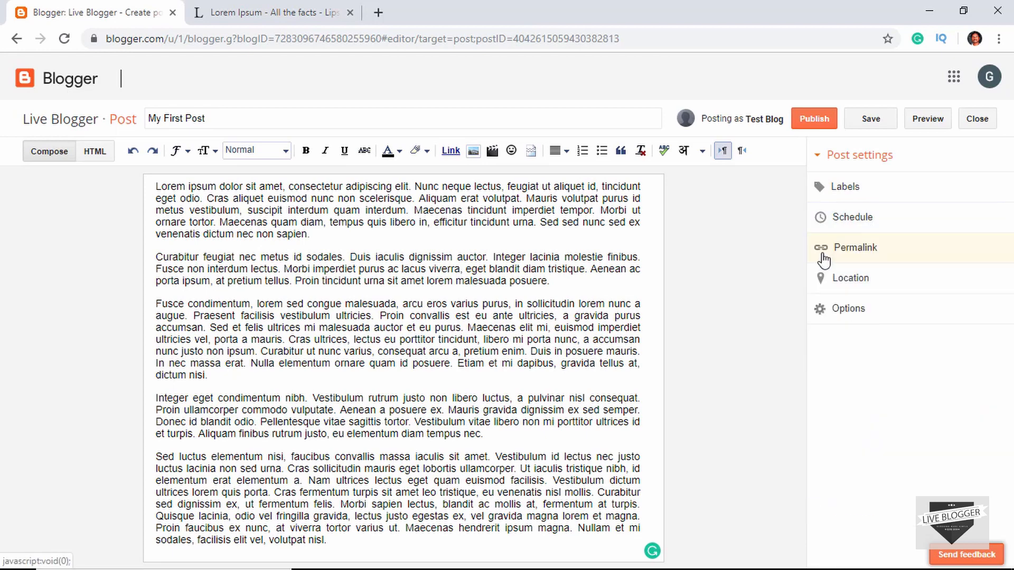
{"action": "left_click", "coordinate": [867, 258]}
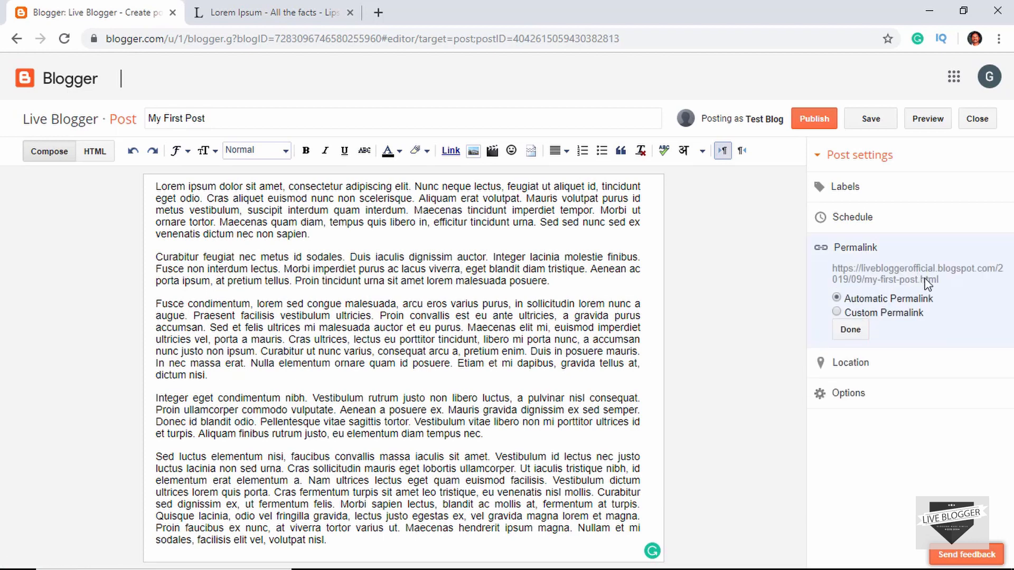
{"action": "left_click_drag", "start_coordinate": [947, 279], "coordinate": [880, 274]}
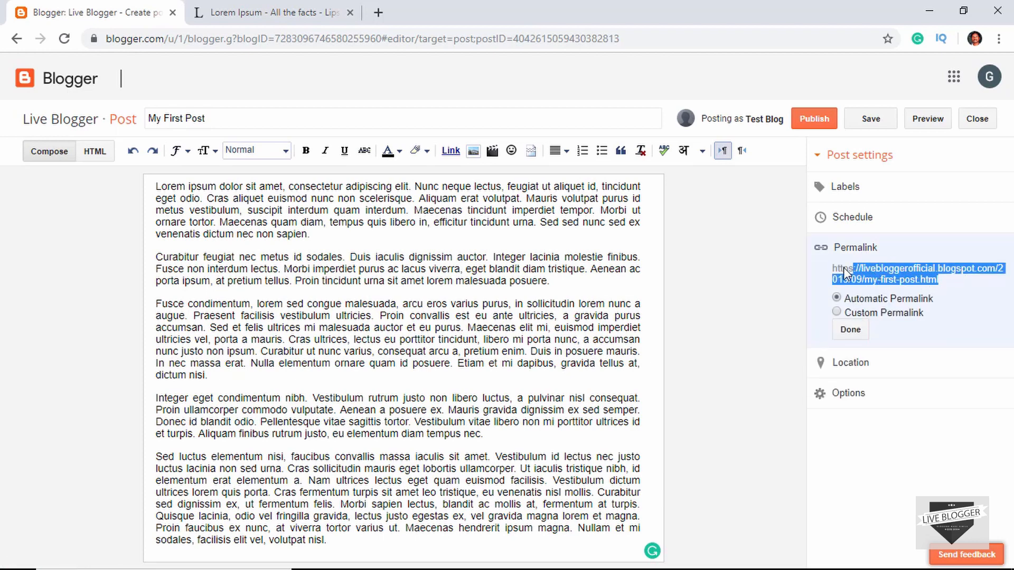
{"action": "left_click", "coordinate": [871, 312]}
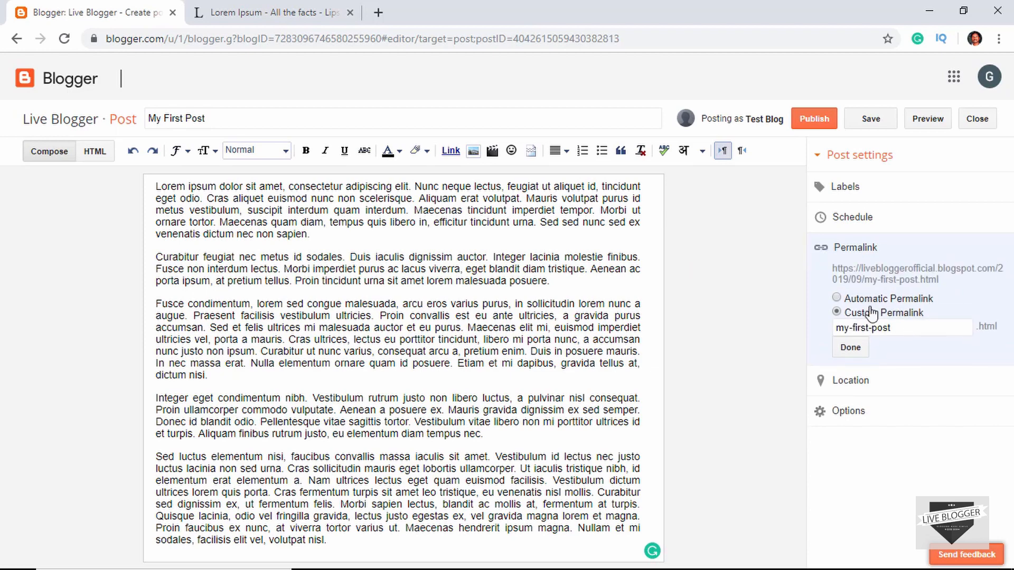
{"action": "left_click", "coordinate": [770, 279]}
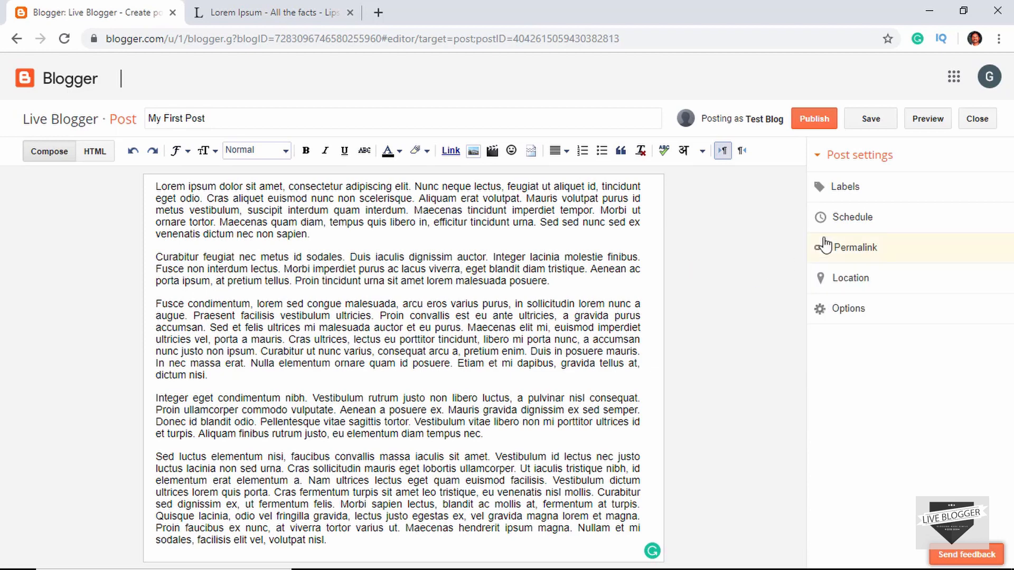
Step: Preview the post through to its comment section and return to the post editor
{"action": "left_click", "coordinate": [928, 120]}
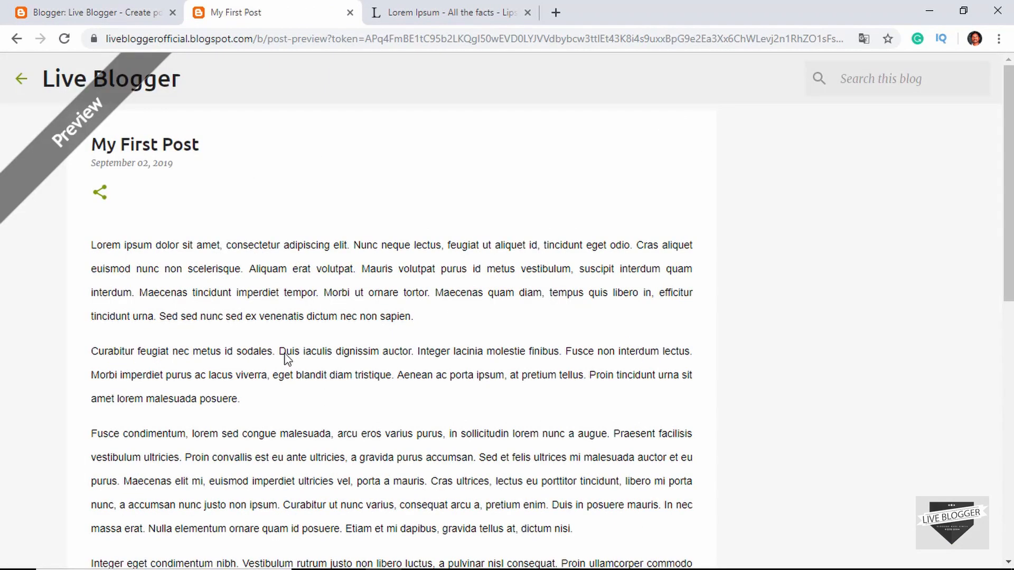
{"action": "scroll", "coordinate": [290, 373], "scroll_direction": "down", "scroll_amount": 10}
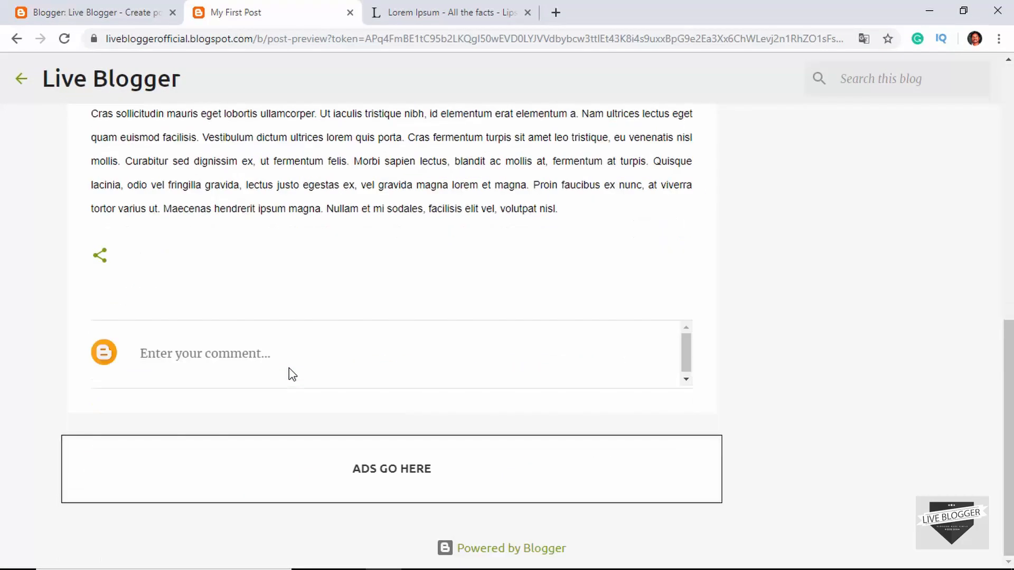
{"action": "scroll", "coordinate": [290, 373], "scroll_direction": "up", "scroll_amount": 10}
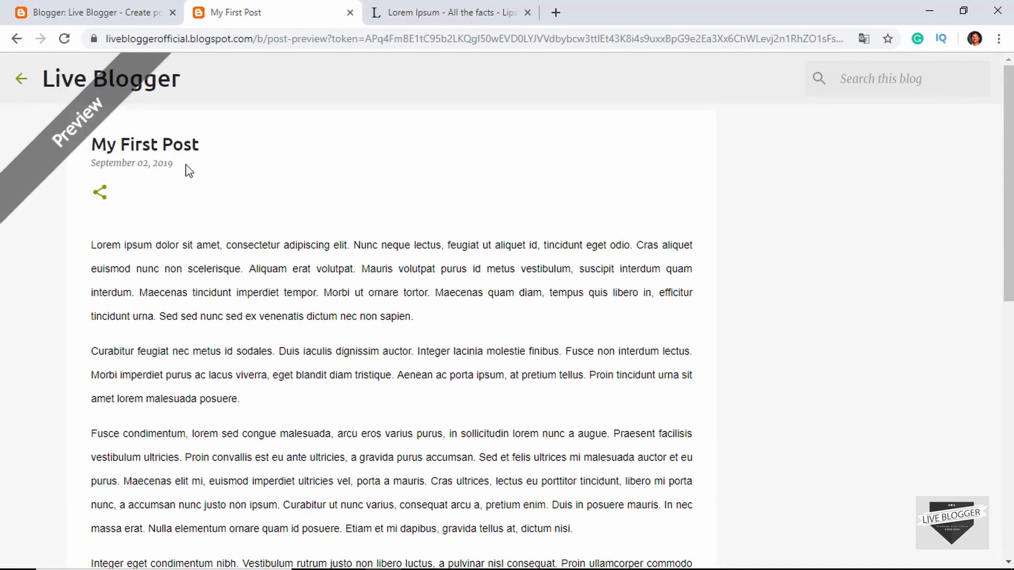
{"action": "left_click", "coordinate": [117, 6]}
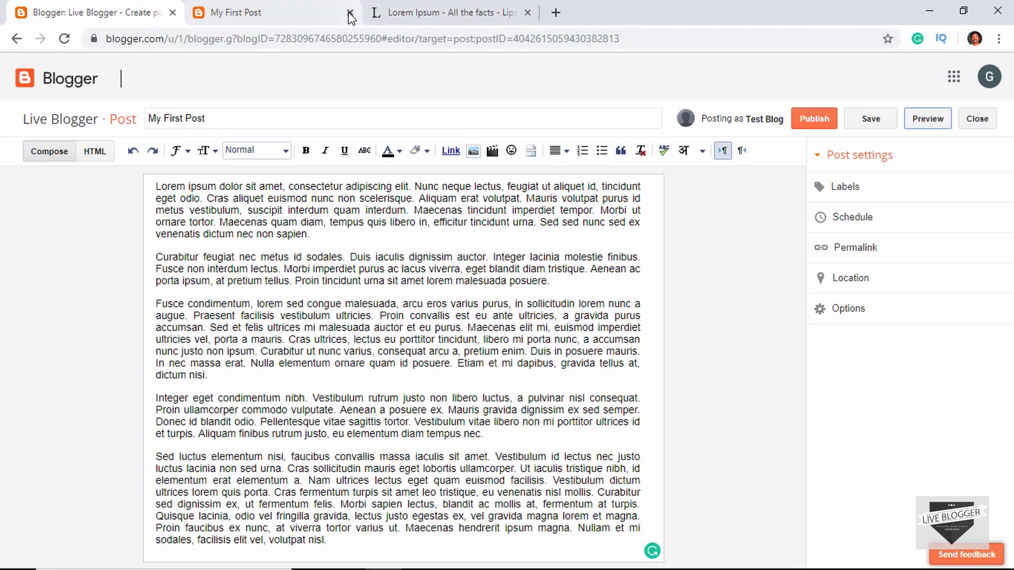
Step: Publish My First Post, view it live on the blog, and return to the posts list
{"action": "left_click", "coordinate": [350, 12]}
{"action": "left_click", "coordinate": [814, 119]}
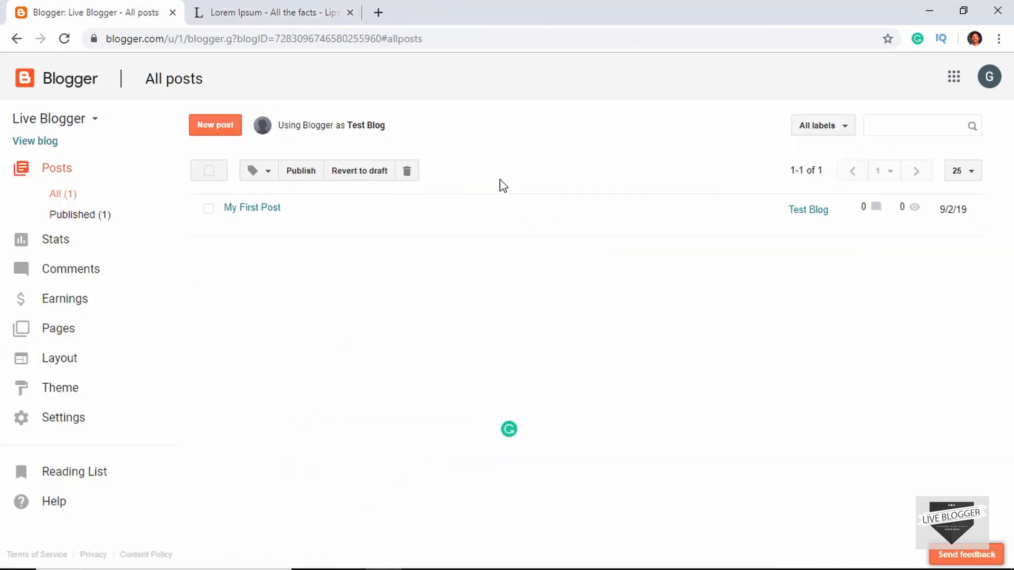
{"action": "mouse_move", "coordinate": [325, 230]}
{"action": "left_click", "coordinate": [258, 226]}
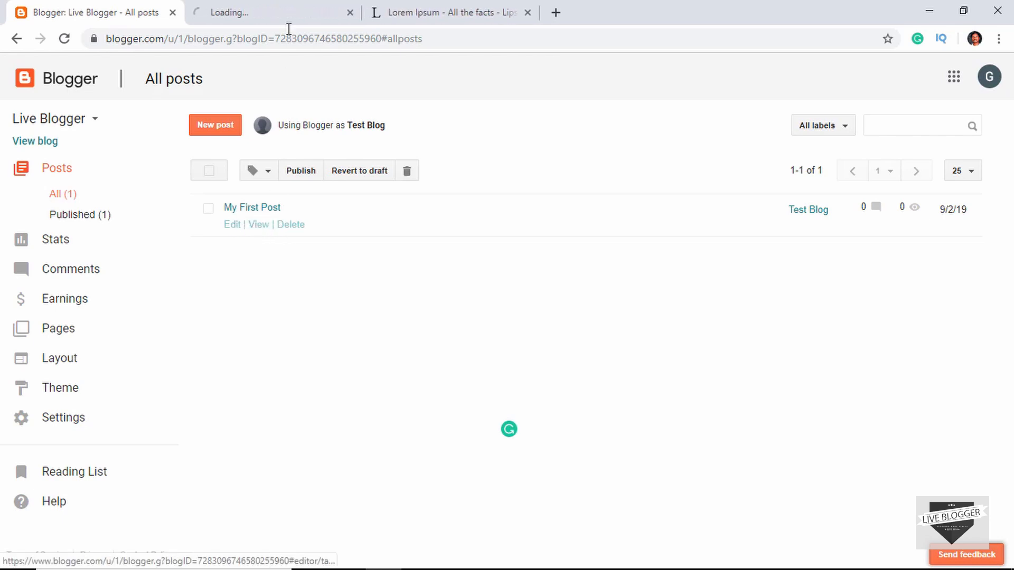
{"action": "left_click", "coordinate": [290, 8]}
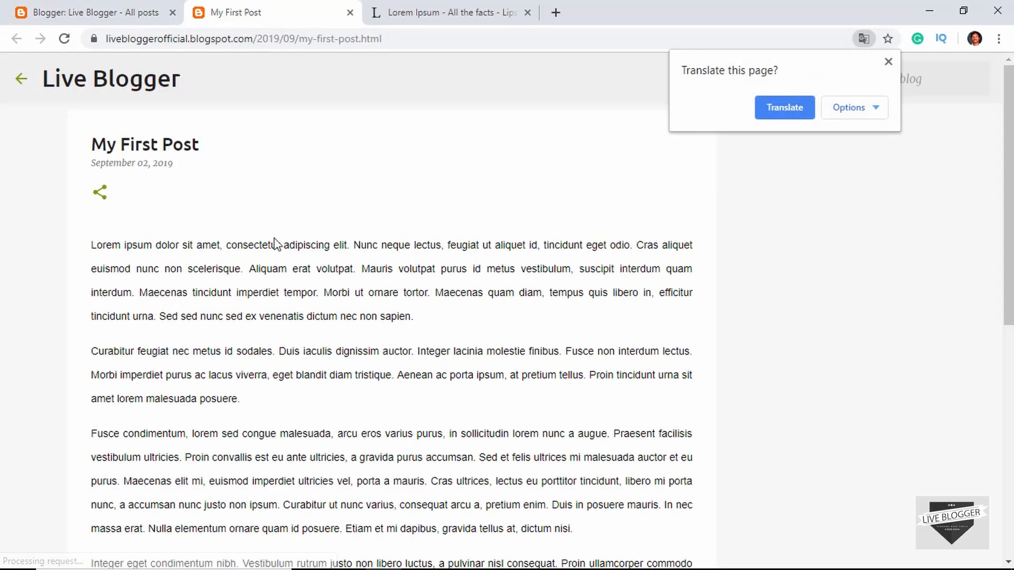
{"action": "scroll", "coordinate": [273, 242], "scroll_direction": "down", "scroll_amount": 10}
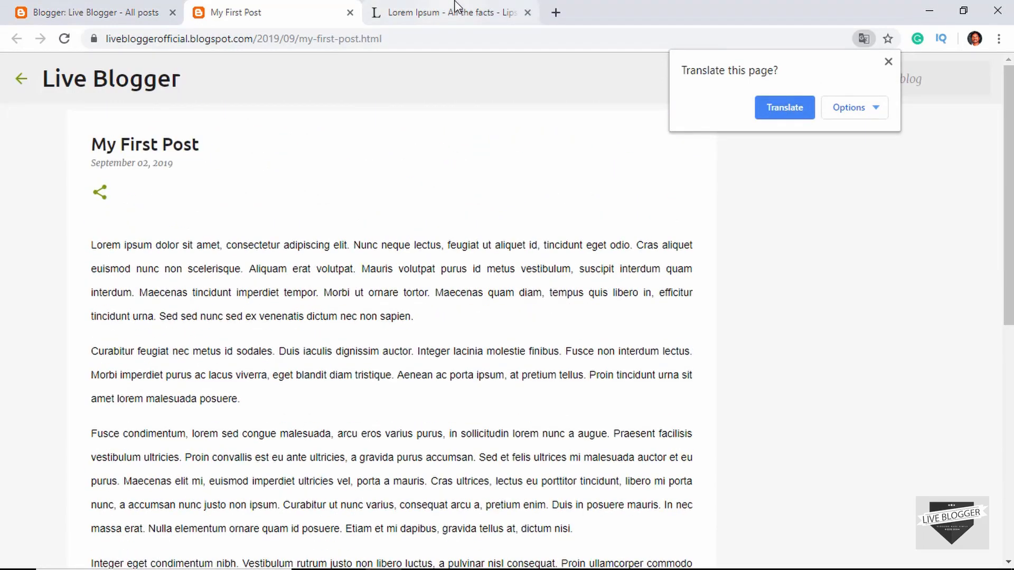
{"action": "left_click", "coordinate": [349, 12]}
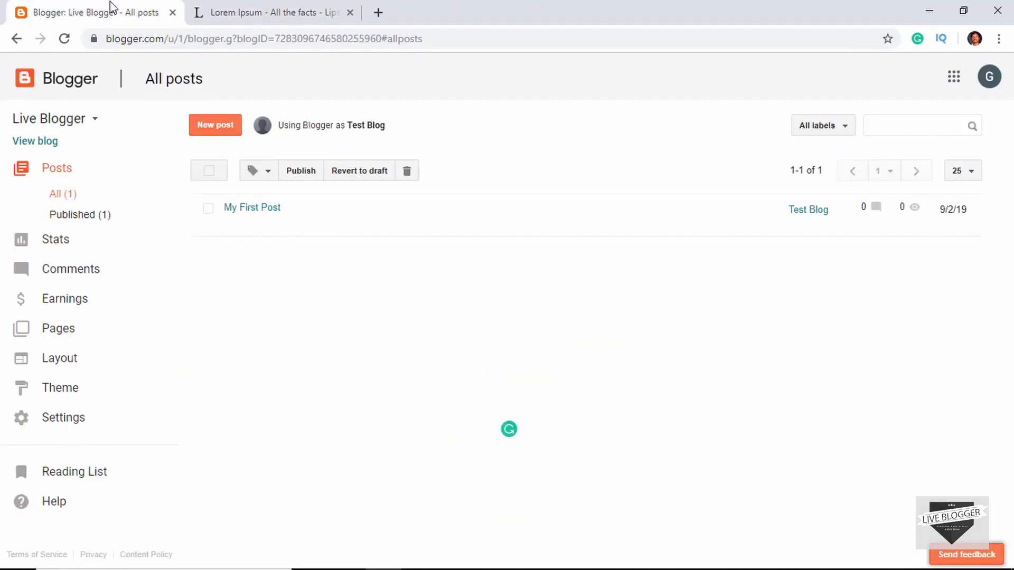
Step: View the live blog's home page, close it, and return to the posts list
{"action": "left_click", "coordinate": [35, 145]}
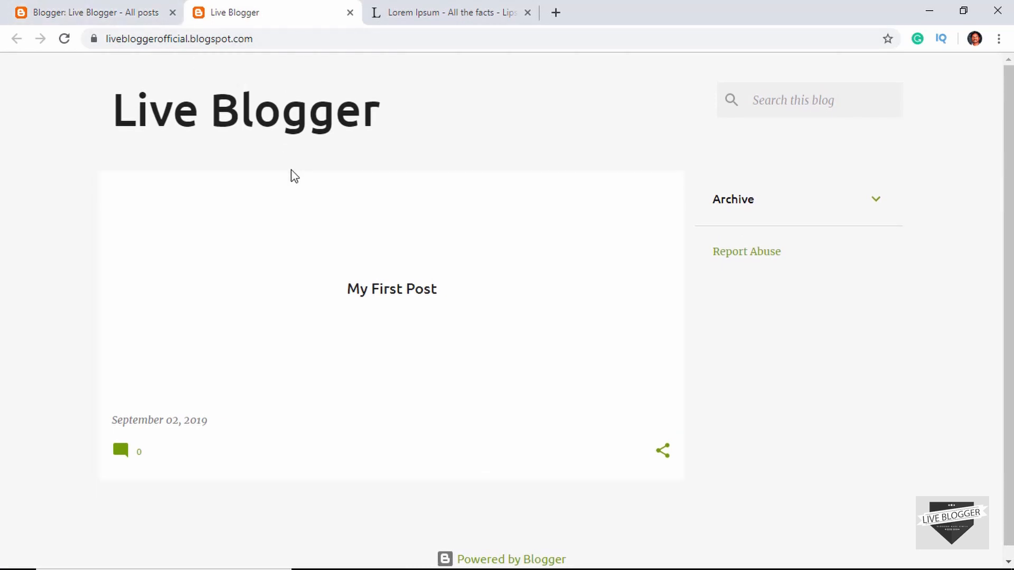
{"action": "left_click", "coordinate": [108, 5]}
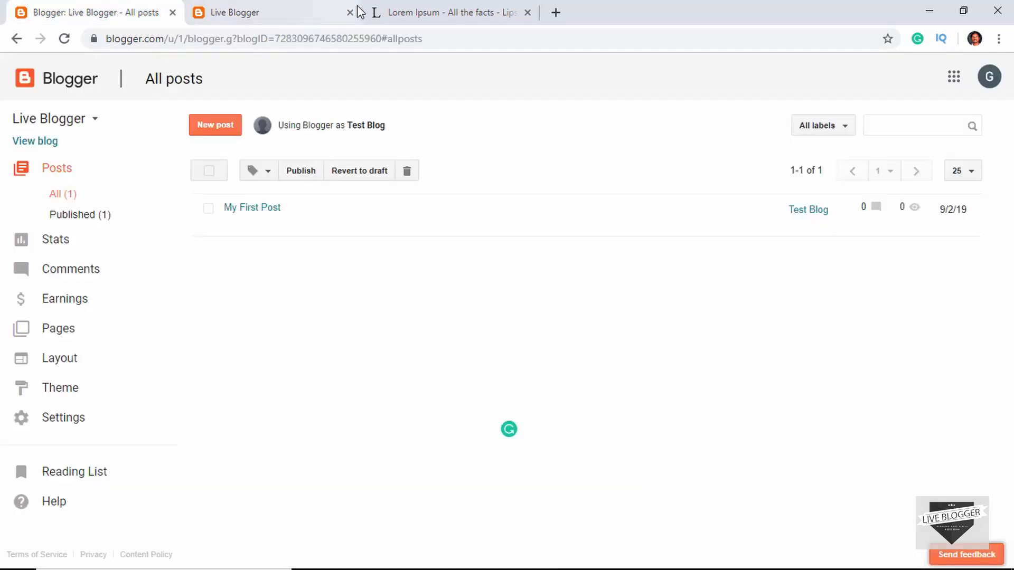
{"action": "left_click", "coordinate": [349, 13]}
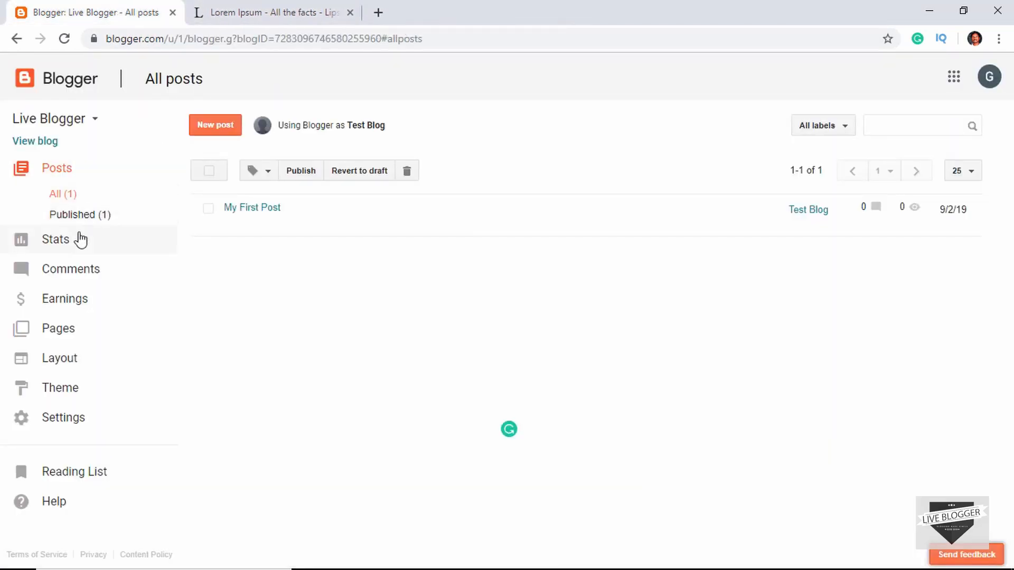
Step: Create a new page titled "About Us" with the copied Lorem Ipsum paragraphs as its body, and publish it
{"action": "left_click", "coordinate": [58, 328]}
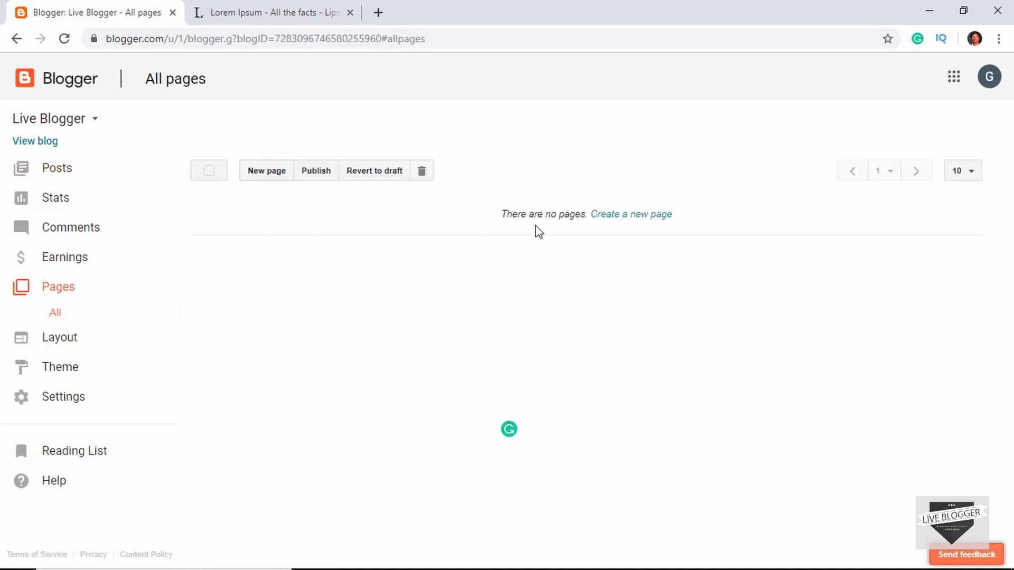
{"action": "left_click", "coordinate": [640, 223]}
{"action": "left_click", "coordinate": [246, 122]}
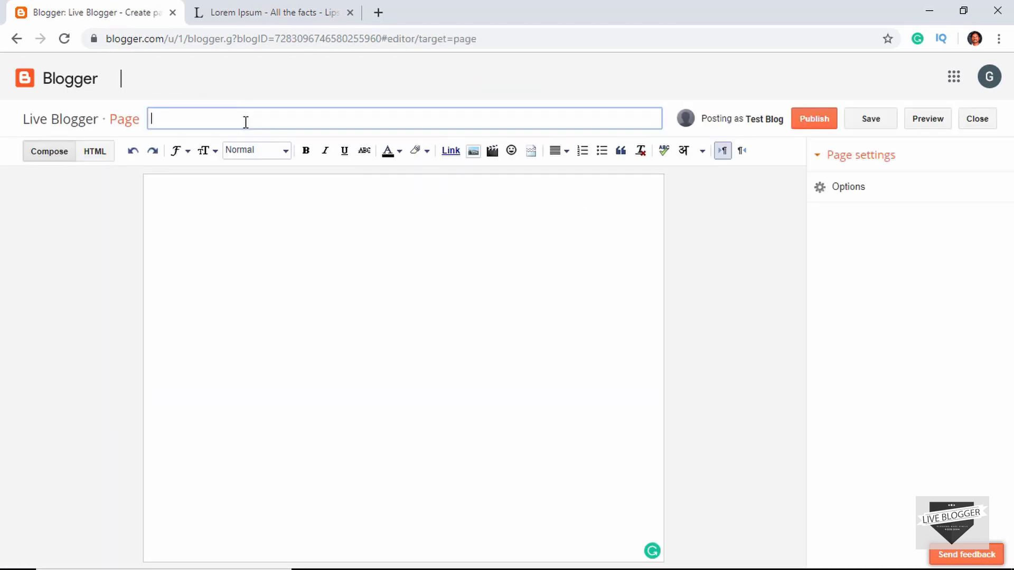
{"action": "type", "text": "About Us"}
{"action": "key", "text": "Tab"}
{"action": "key", "text": "ctrl+v"}
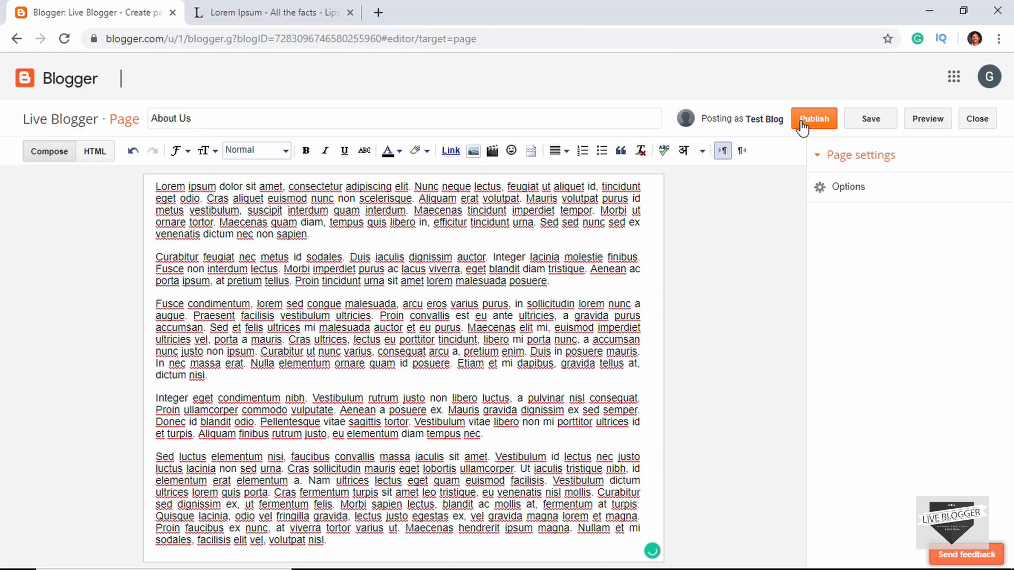
{"action": "left_click", "coordinate": [812, 120]}
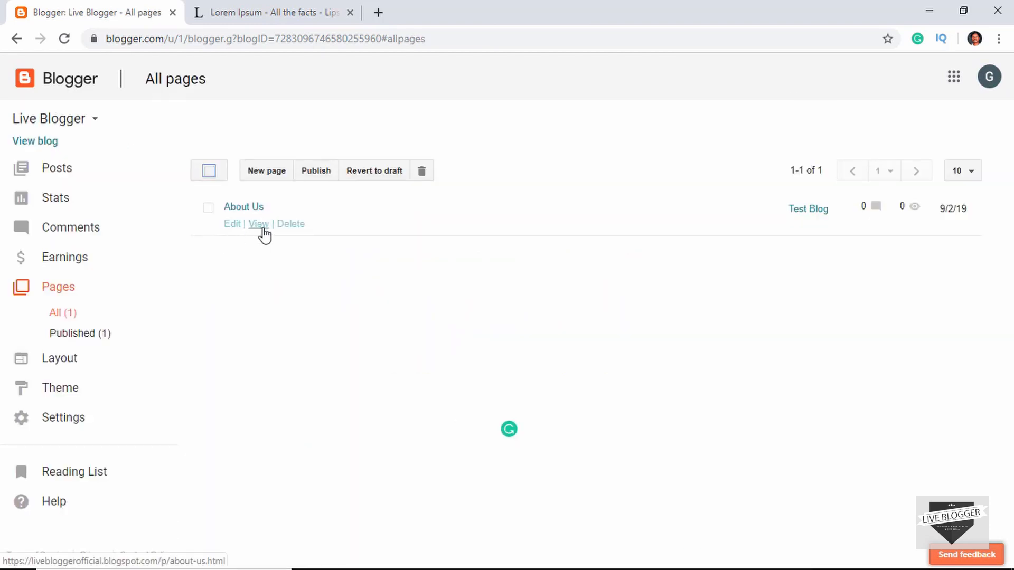
Step: View the published About Us page on the live blog and return to the pages list
{"action": "left_click", "coordinate": [259, 224]}
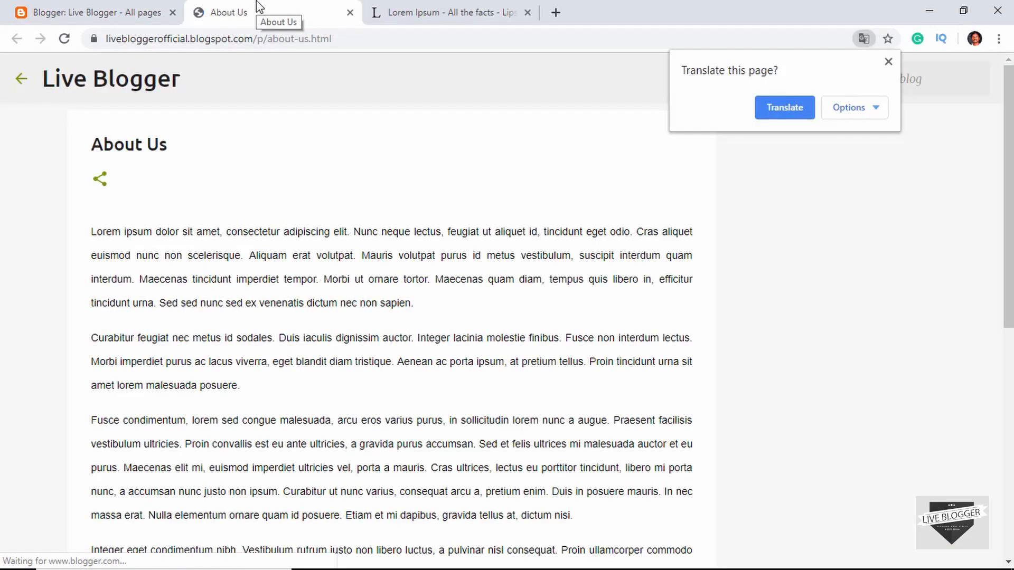
{"action": "scroll", "coordinate": [404, 311], "scroll_direction": "down", "scroll_amount": 5}
{"action": "scroll", "coordinate": [405, 312], "scroll_direction": "up", "scroll_amount": 10}
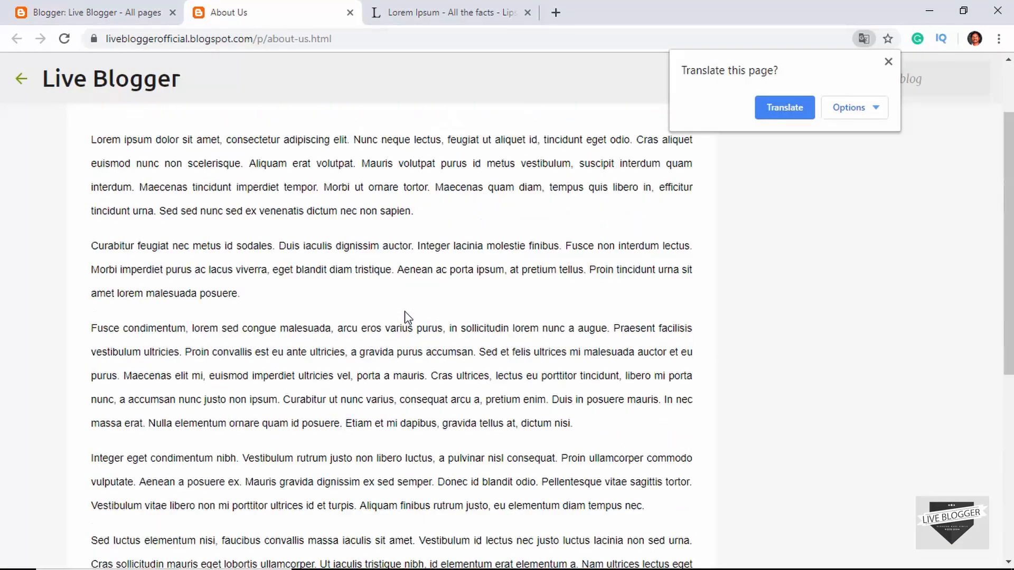
{"action": "key", "text": "ctrl+w"}
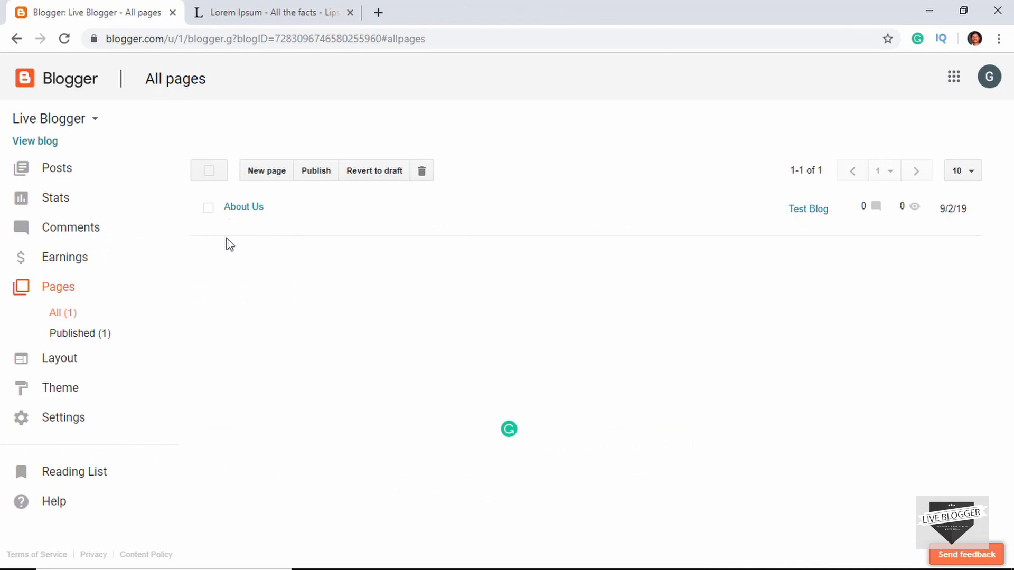
Step: Select all pages to examine the bulk delete action, then clear the selection
{"action": "mouse_move", "coordinate": [249, 229]}
{"action": "left_click", "coordinate": [209, 171]}
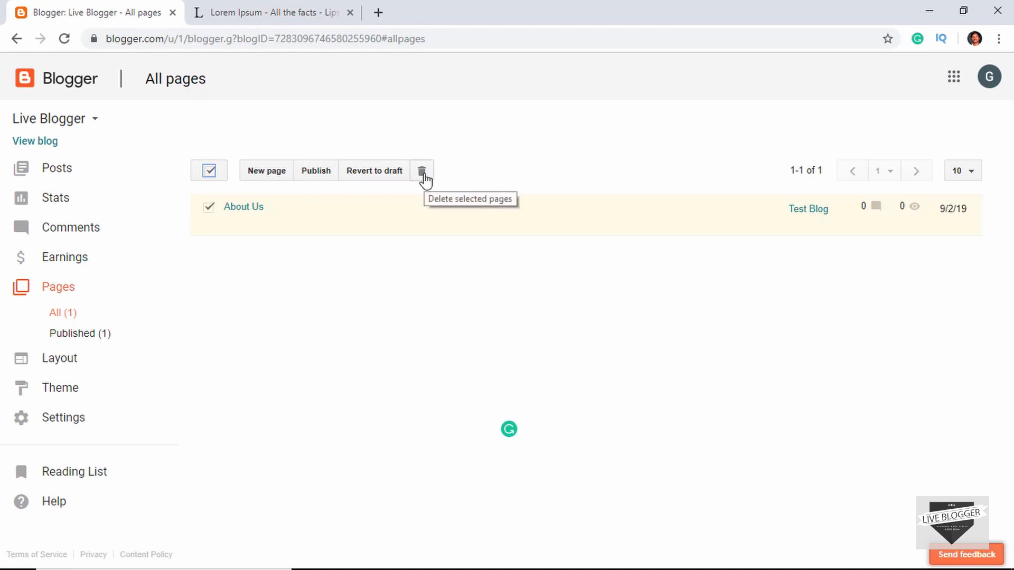
{"action": "left_click", "coordinate": [211, 175]}
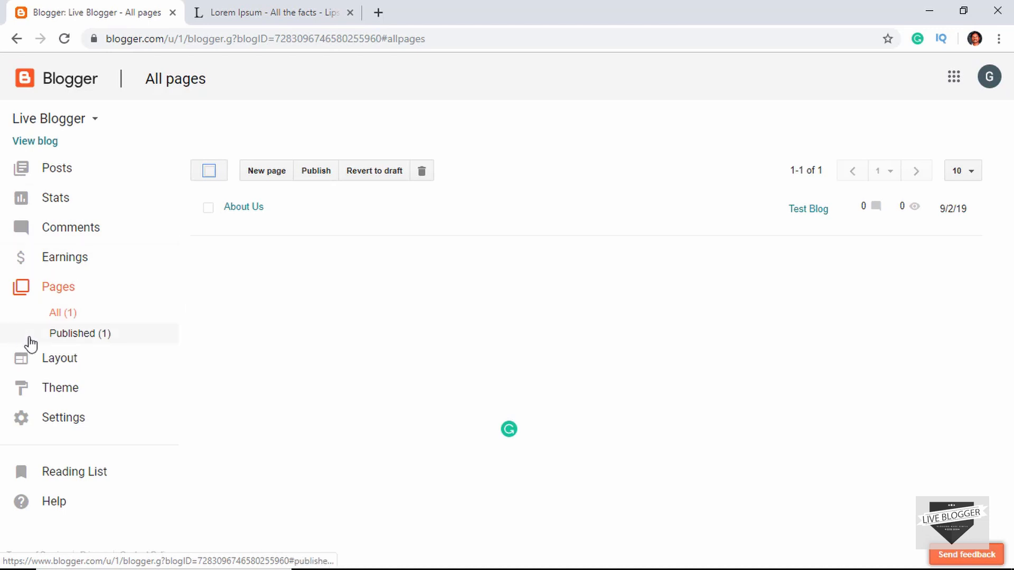
Step: Examine the blog's overview stats, including pageviews, traffic sources and audience
{"action": "left_click", "coordinate": [52, 206]}
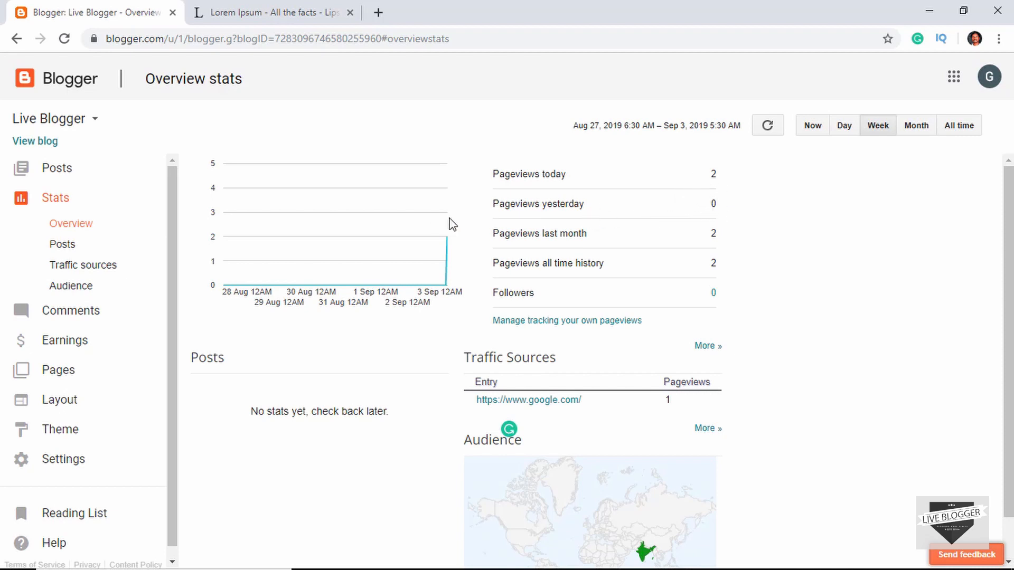
{"action": "scroll", "coordinate": [664, 266], "scroll_direction": "down", "scroll_amount": 1}
{"action": "scroll", "coordinate": [668, 264], "scroll_direction": "up", "scroll_amount": 1}
{"action": "left_click", "coordinate": [64, 225]}
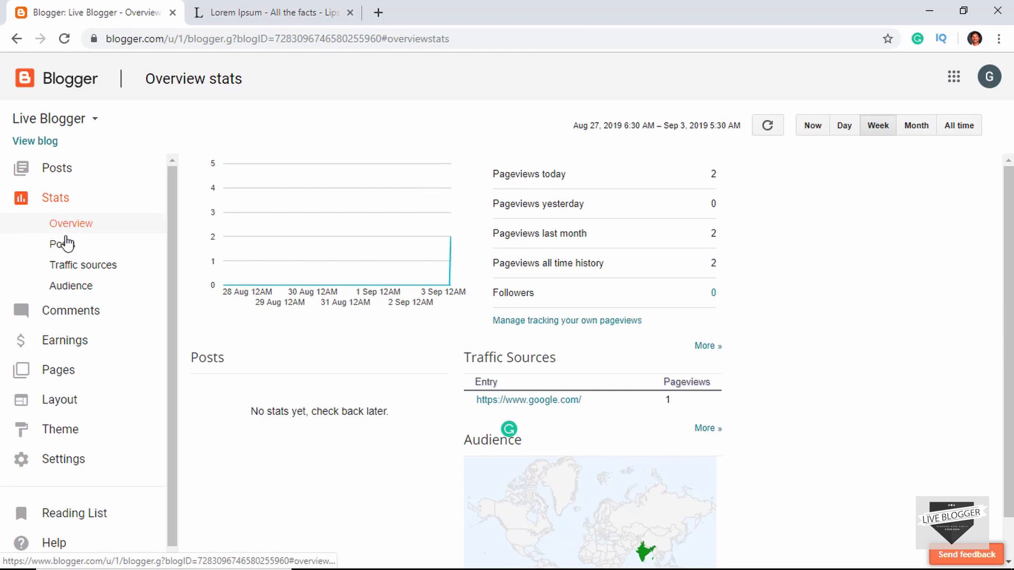
Step: Examine the blog's published comments and AdSense earnings sections, then return to the pages list
{"action": "left_click", "coordinate": [82, 317]}
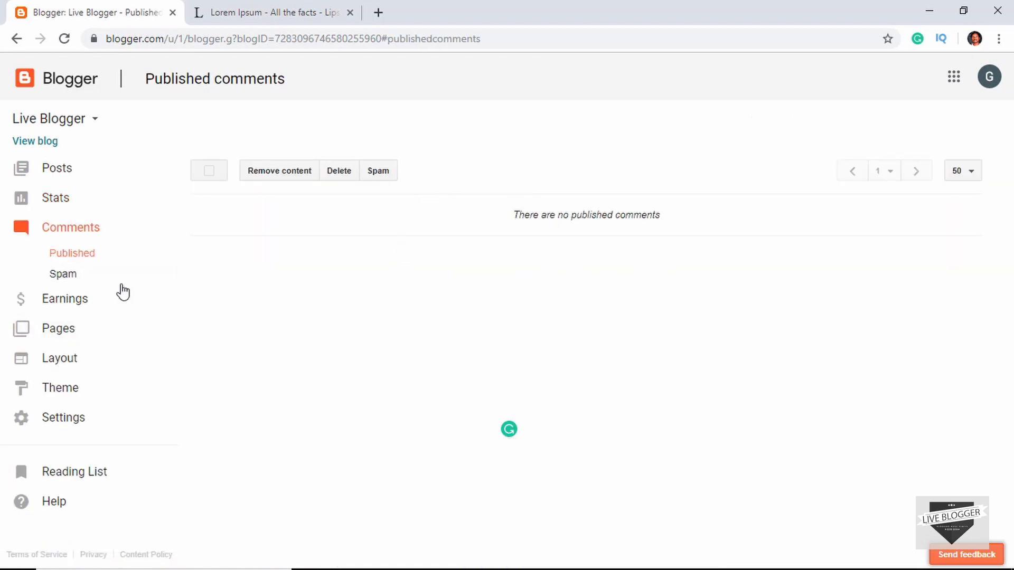
{"action": "left_click", "coordinate": [55, 298]}
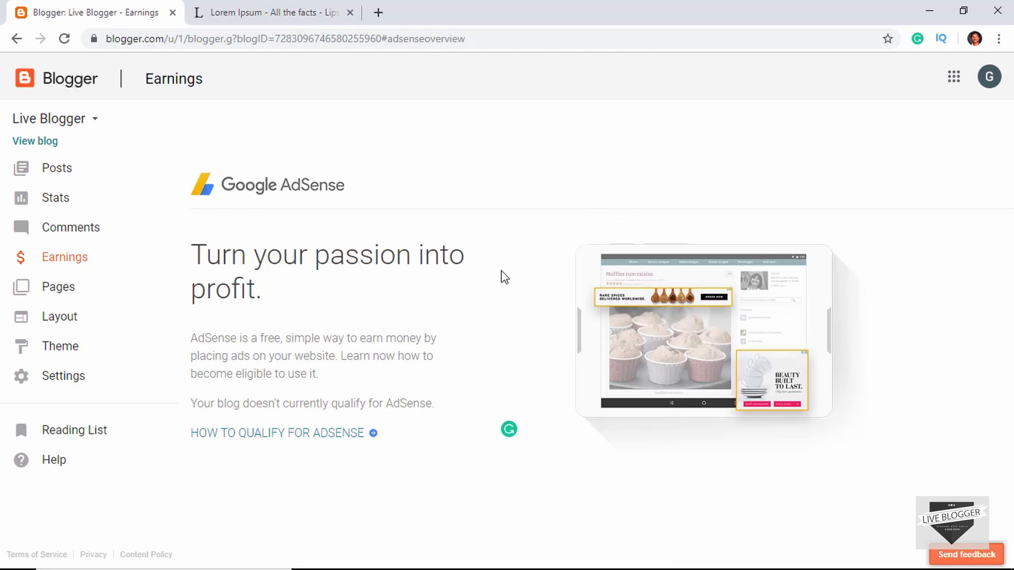
{"action": "left_click", "coordinate": [58, 291]}
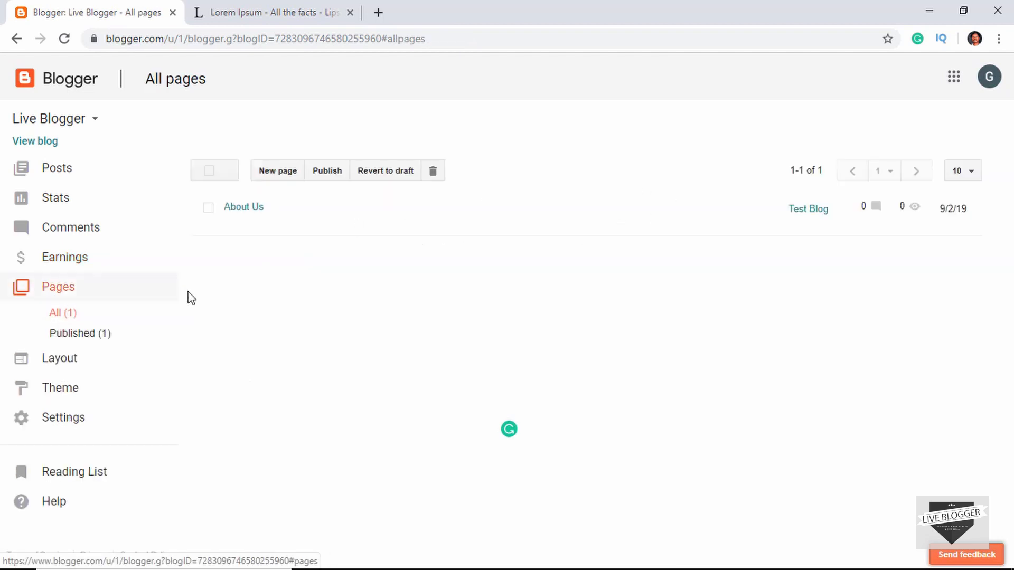
Step: Examine the blog layout's sections and gadgets, including the window for adding a sidebar gadget
{"action": "left_click", "coordinate": [74, 358]}
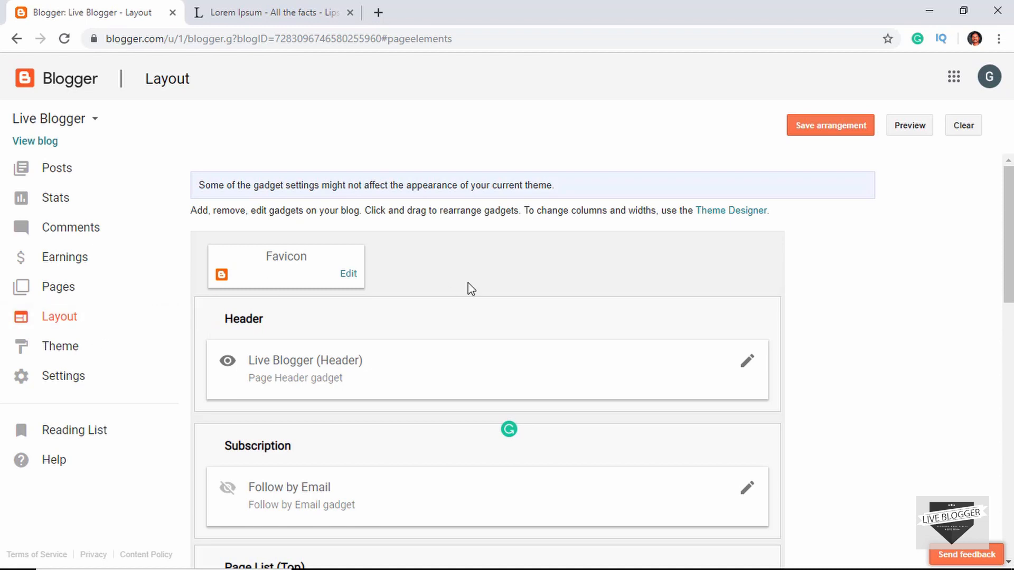
{"action": "scroll", "coordinate": [515, 285], "scroll_direction": "down", "scroll_amount": 4}
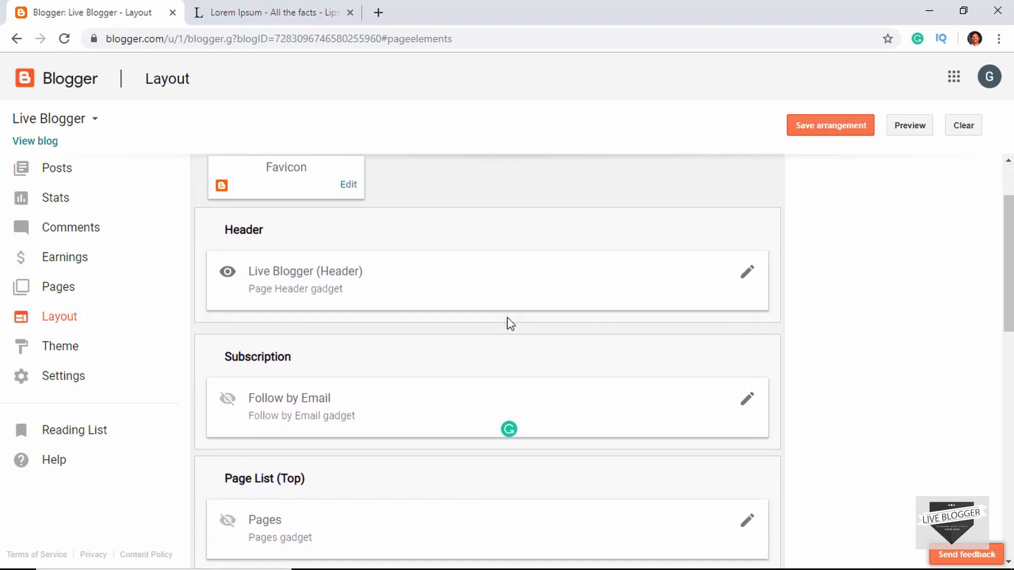
{"action": "scroll", "coordinate": [510, 324], "scroll_direction": "down", "scroll_amount": 4}
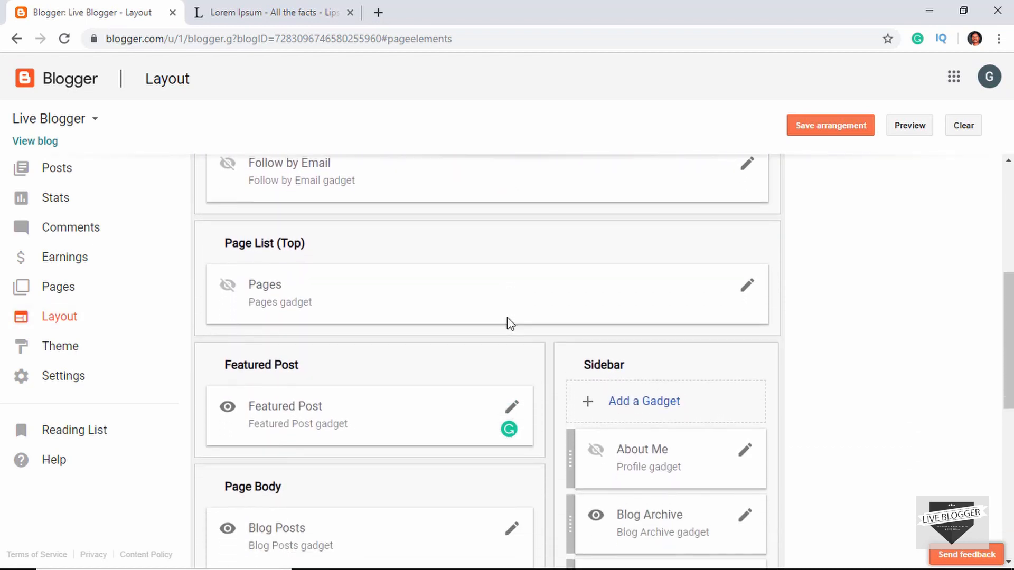
{"action": "scroll", "coordinate": [511, 324], "scroll_direction": "down", "scroll_amount": 1}
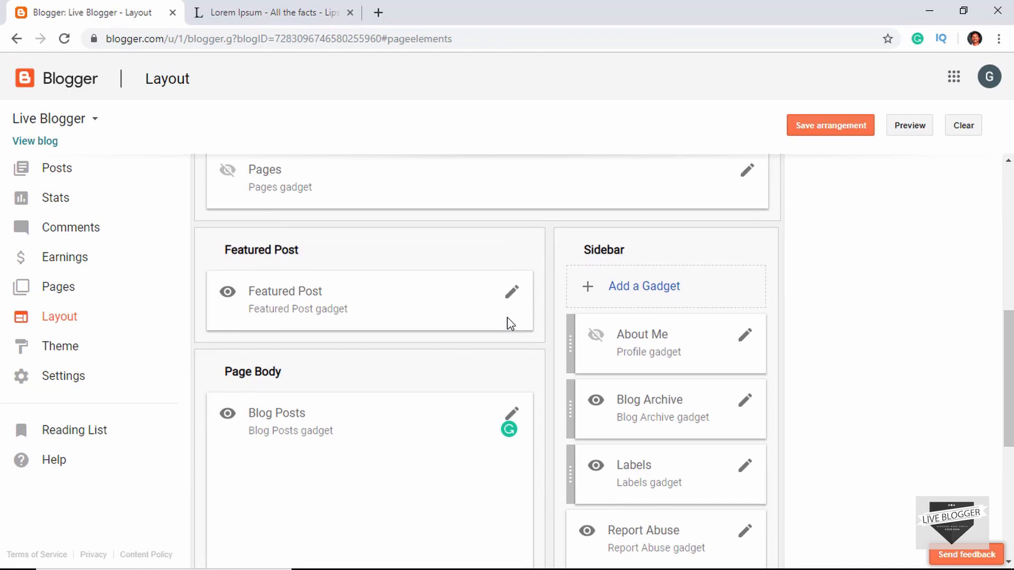
{"action": "left_click", "coordinate": [666, 288]}
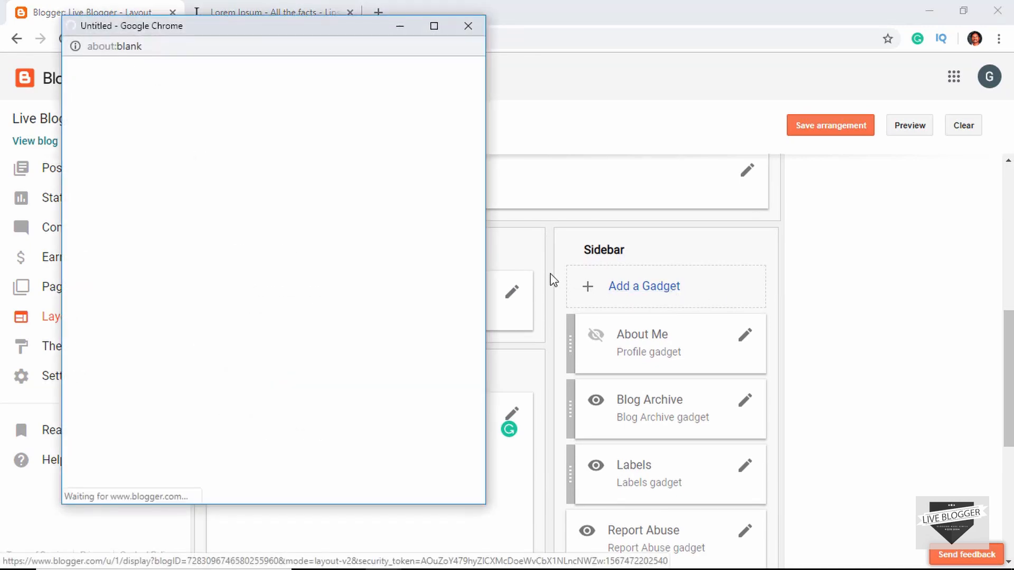
{"action": "scroll", "coordinate": [189, 280], "scroll_direction": "up", "scroll_amount": 5}
{"action": "scroll", "coordinate": [189, 280], "scroll_direction": "up", "scroll_amount": 15}
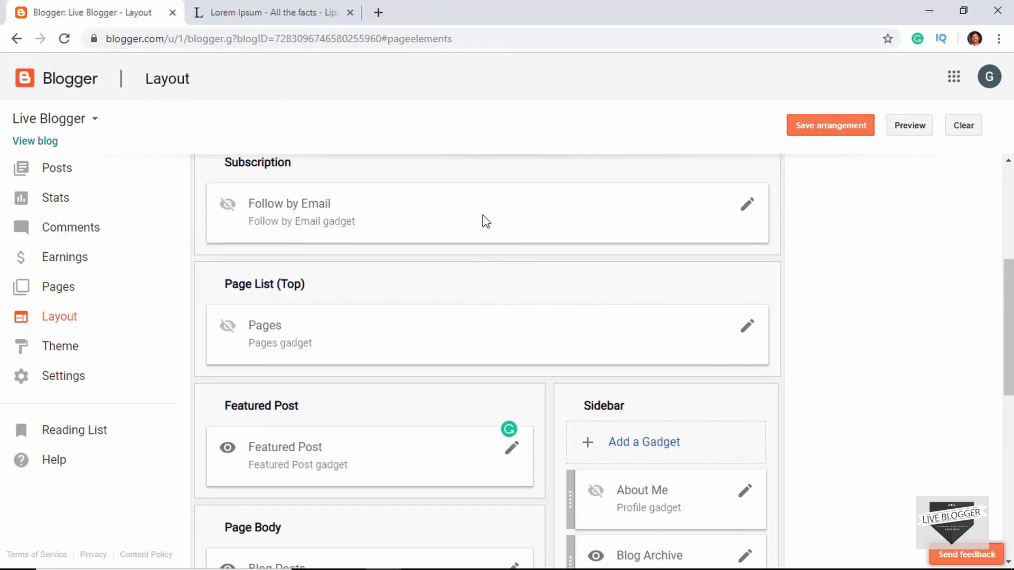
{"action": "scroll", "coordinate": [483, 220], "scroll_direction": "down", "scroll_amount": 2}
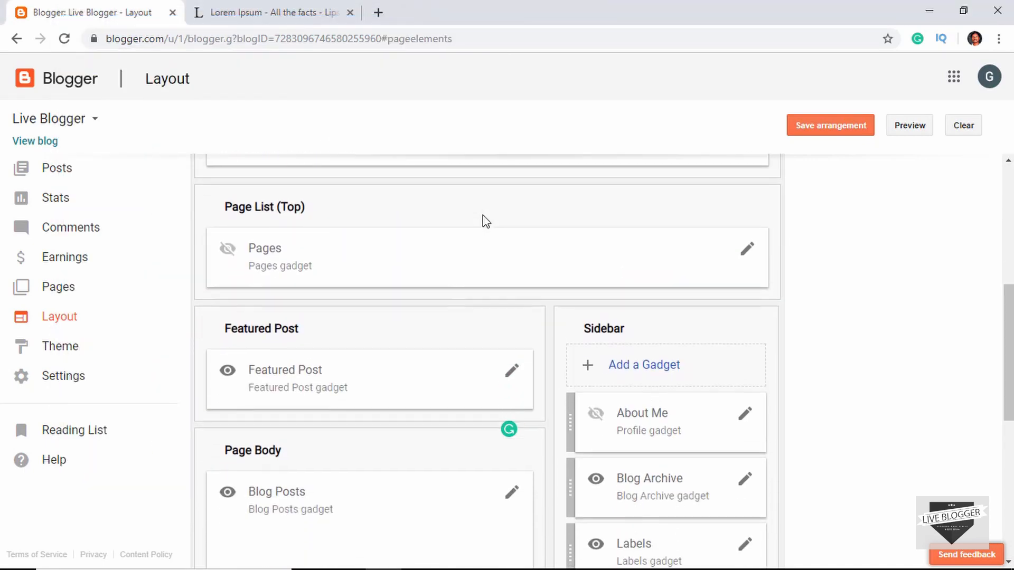
{"action": "scroll", "coordinate": [482, 219], "scroll_direction": "up", "scroll_amount": 3}
{"action": "scroll", "coordinate": [444, 233], "scroll_direction": "down", "scroll_amount": 5}
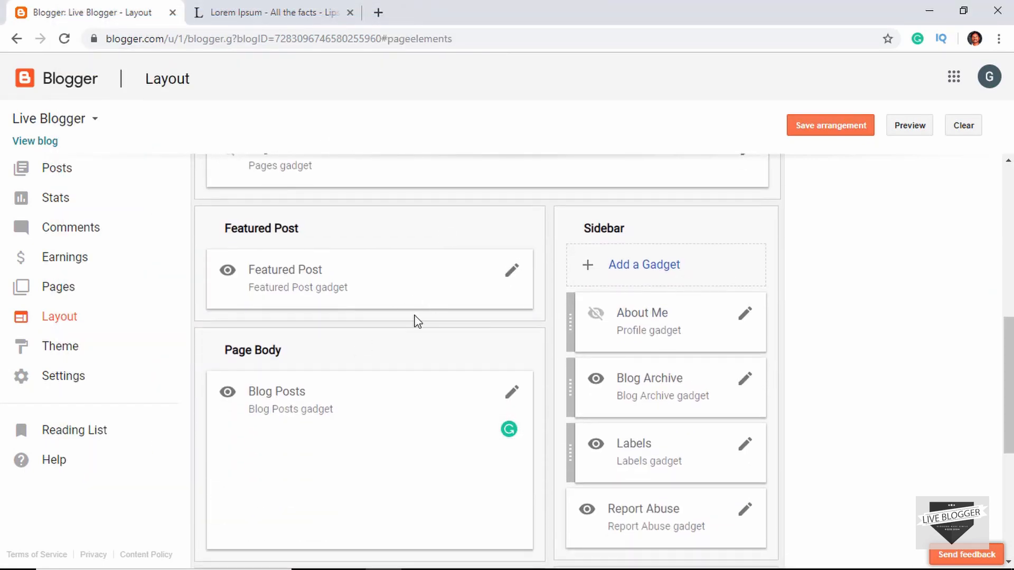
Step: Examine the Featured Post gadget's visibility and snippet options, then cancel its configuration
{"action": "left_click", "coordinate": [511, 272]}
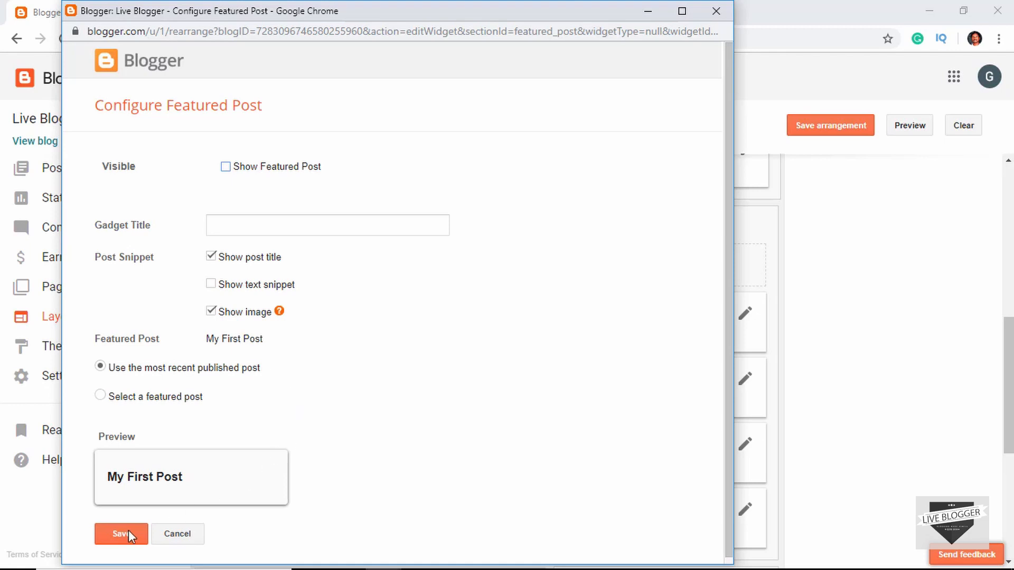
{"action": "left_click", "coordinate": [177, 534]}
{"action": "scroll", "coordinate": [465, 355], "scroll_direction": "down", "scroll_amount": 3}
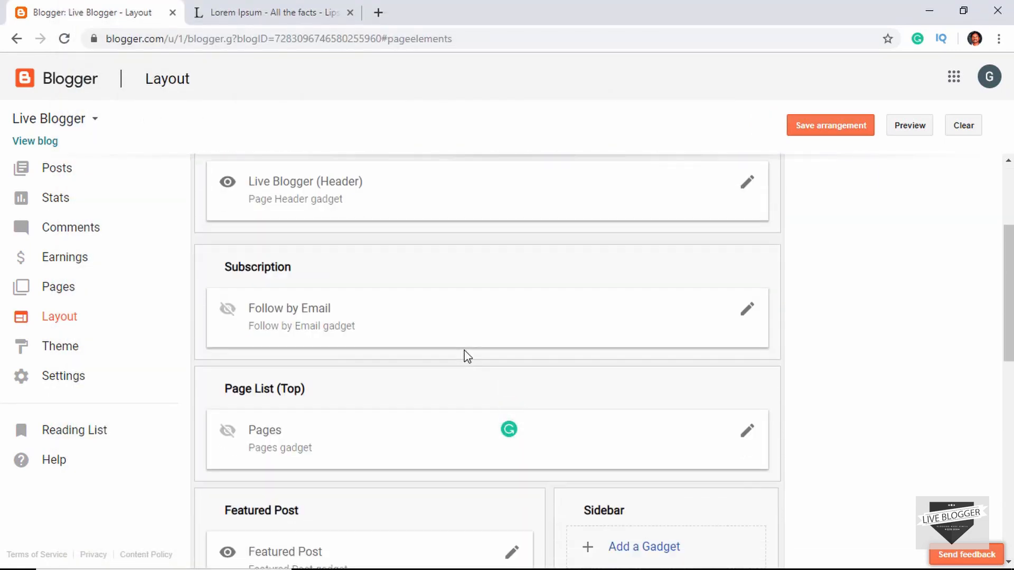
{"action": "scroll", "coordinate": [467, 356], "scroll_direction": "up", "scroll_amount": 3}
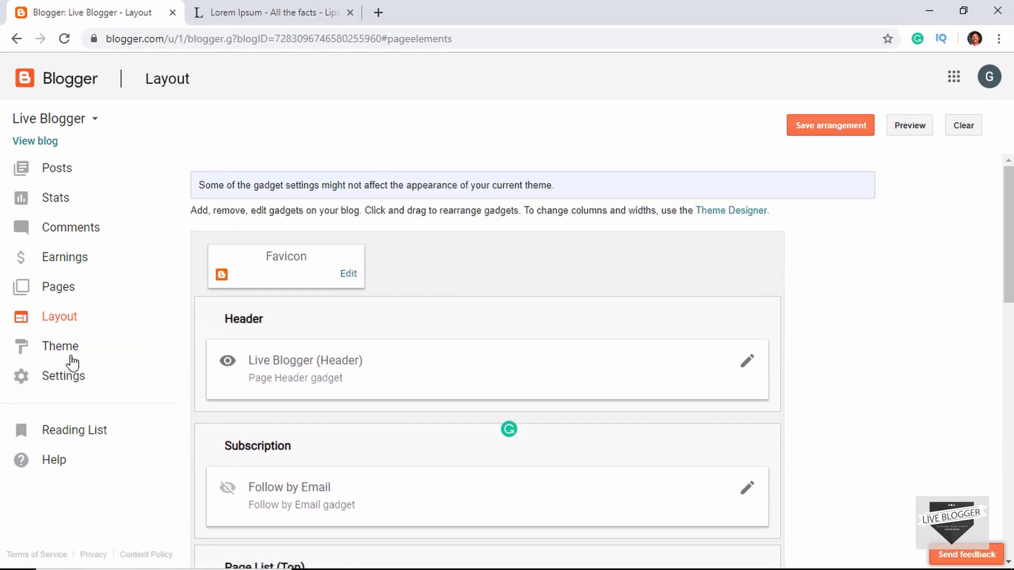
Step: Examine the blog's current desktop and mobile theme previews and the available Contempo and Soho themes
{"action": "left_click", "coordinate": [43, 352]}
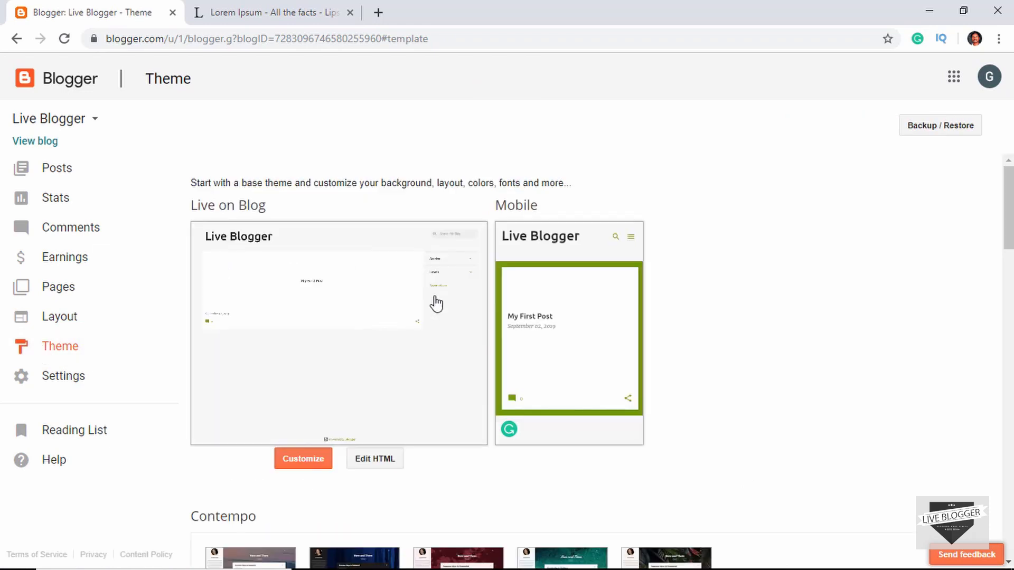
{"action": "scroll", "coordinate": [326, 368], "scroll_direction": "down", "scroll_amount": 4}
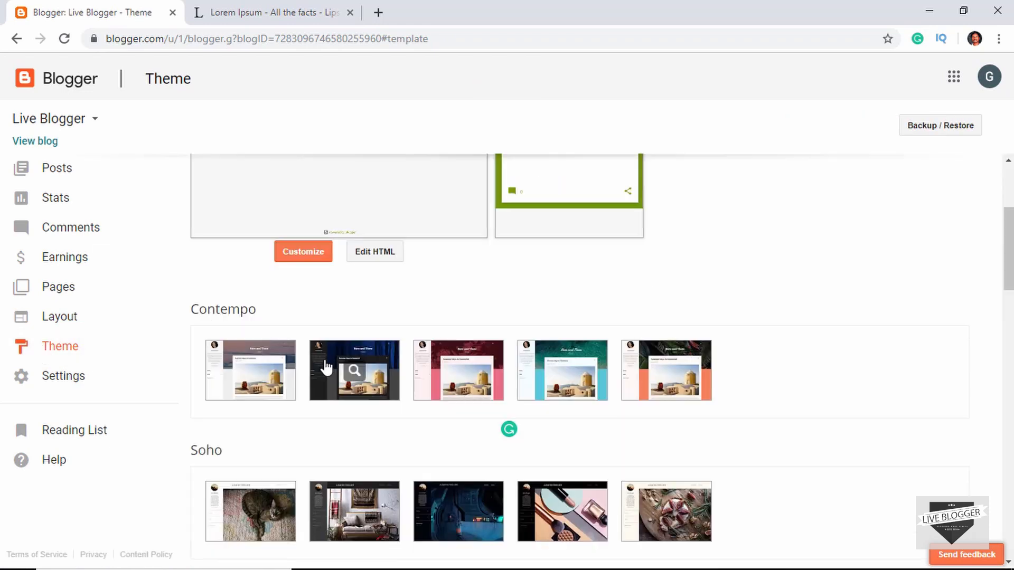
{"action": "scroll", "coordinate": [326, 368], "scroll_direction": "up", "scroll_amount": 1}
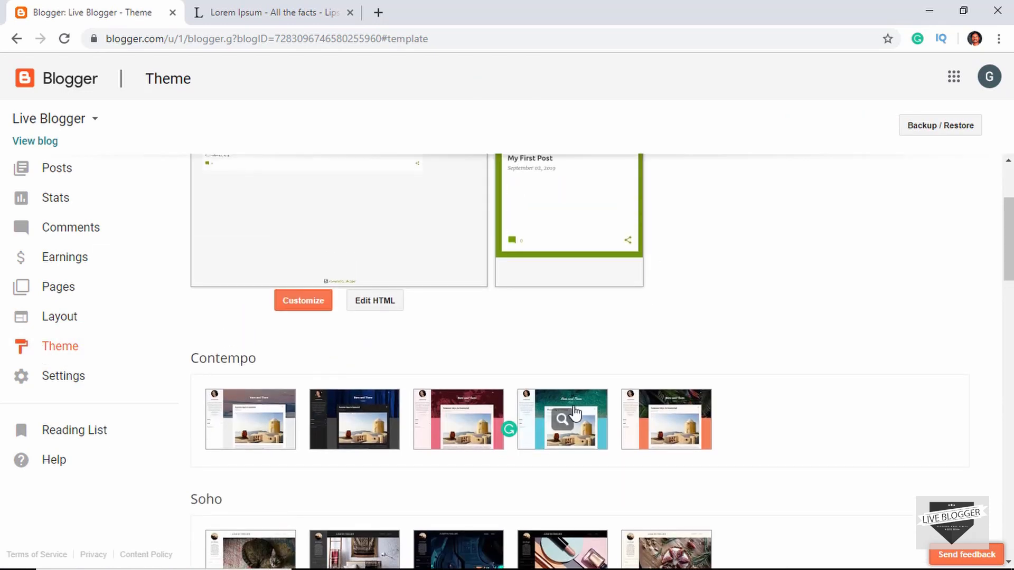
{"action": "scroll", "coordinate": [658, 417], "scroll_direction": "up", "scroll_amount": 3}
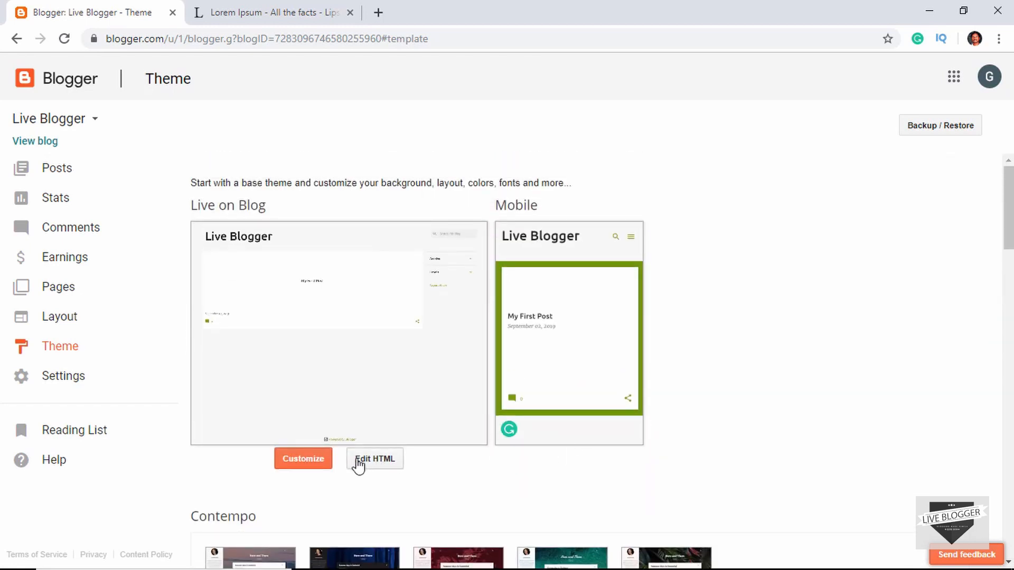
Step: Try #729c0b and #eed7c2 as the body background color in the theme's advanced customization settings
{"action": "left_click", "coordinate": [304, 459]}
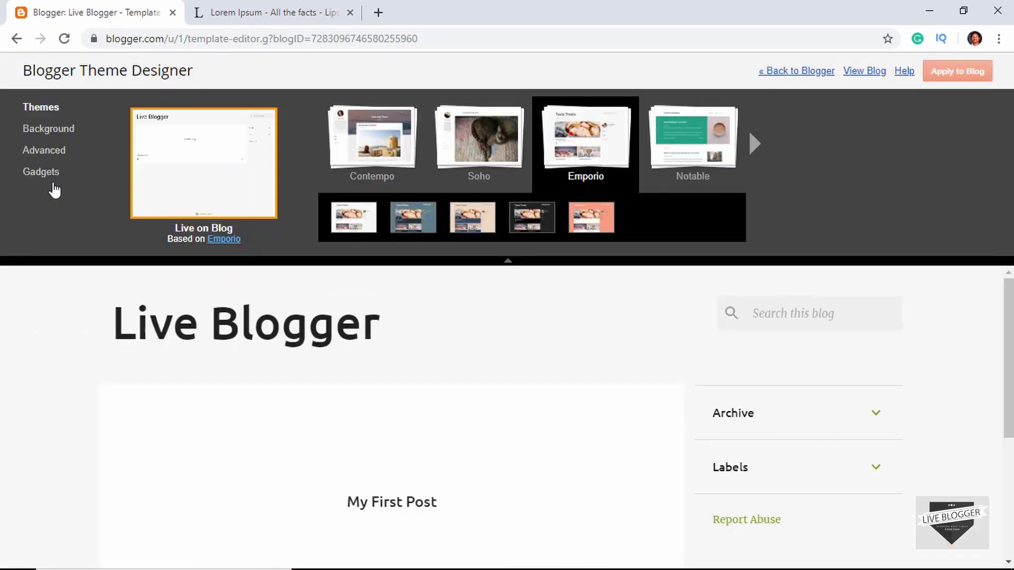
{"action": "left_click", "coordinate": [53, 153]}
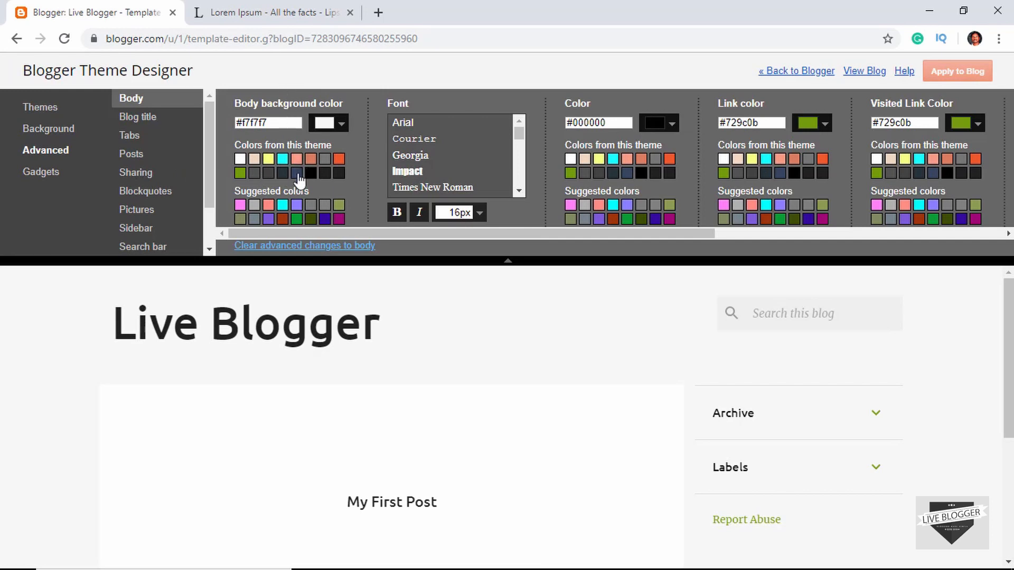
{"action": "left_click", "coordinate": [240, 173]}
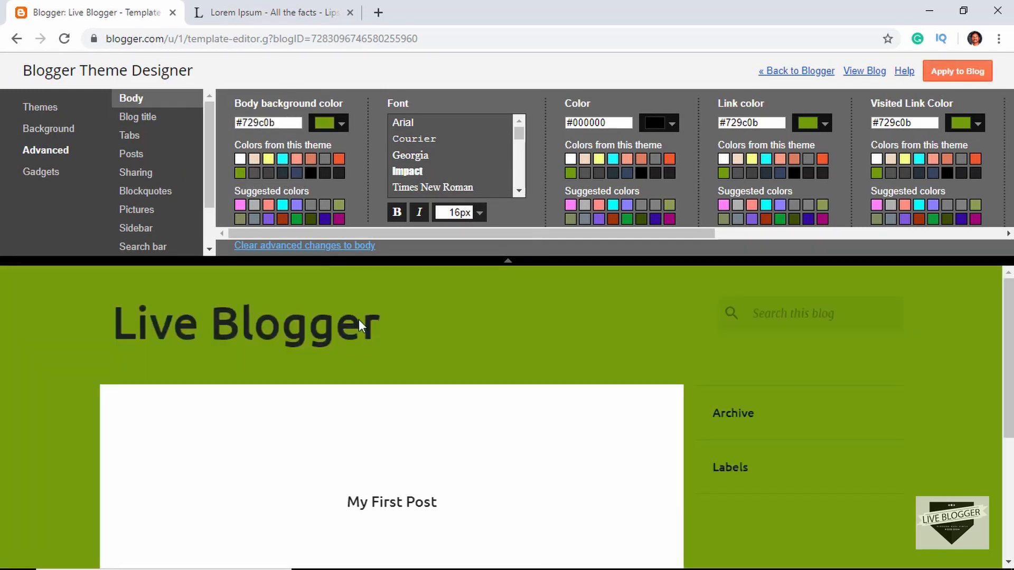
{"action": "scroll", "coordinate": [359, 319], "scroll_direction": "down", "scroll_amount": 4}
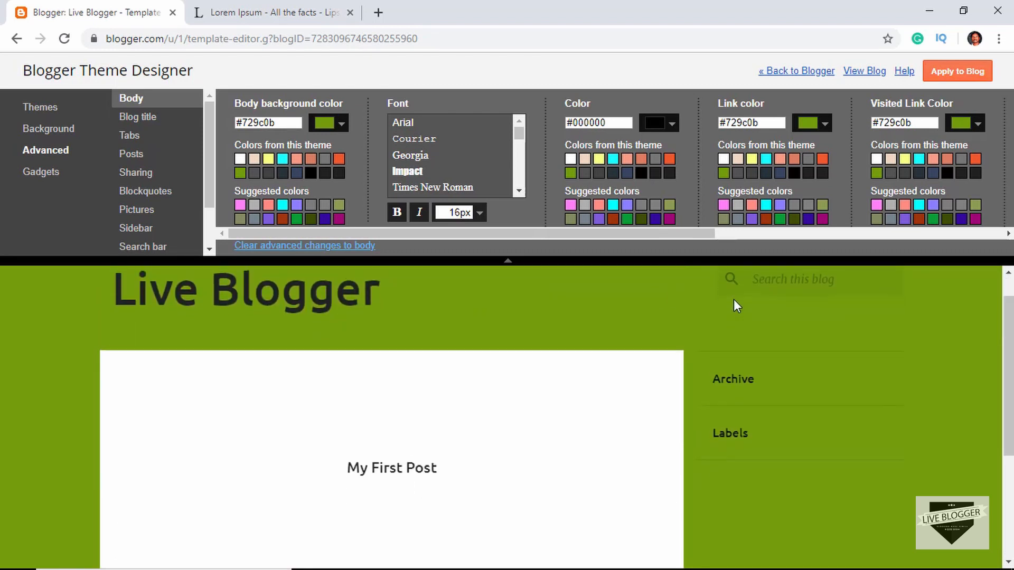
{"action": "scroll", "coordinate": [607, 311], "scroll_direction": "down", "scroll_amount": 4}
{"action": "scroll", "coordinate": [605, 309], "scroll_direction": "up", "scroll_amount": 4}
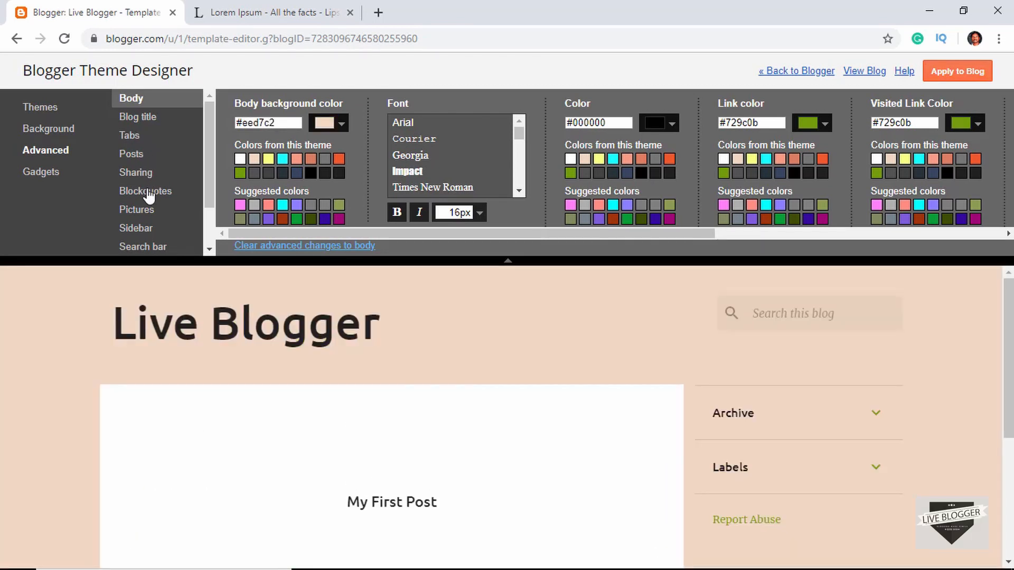
Step: Examine the advanced customization categories and base themes, then leave the theme designer without applying the changes
{"action": "scroll", "coordinate": [147, 193], "scroll_direction": "down", "scroll_amount": 2}
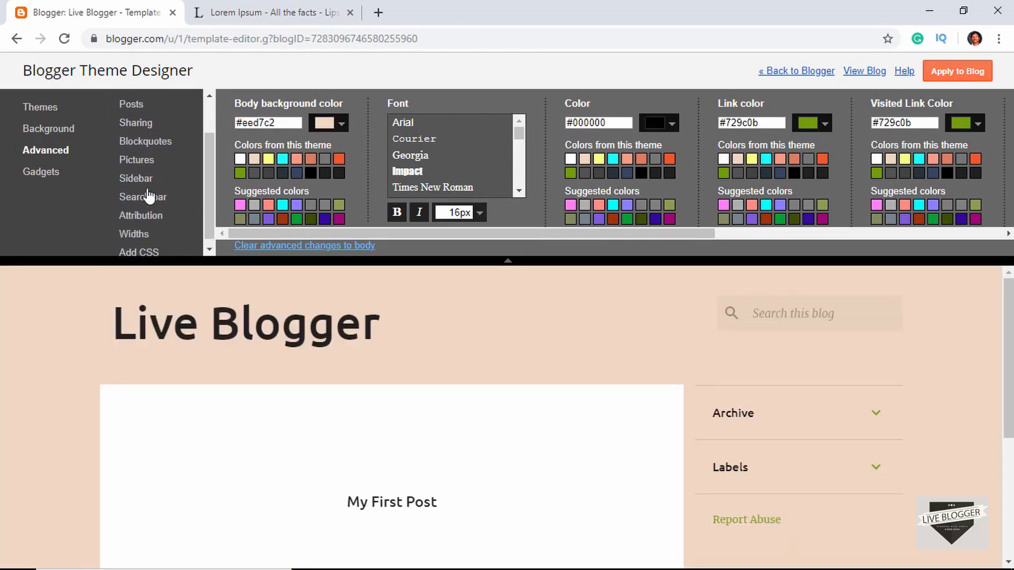
{"action": "scroll", "coordinate": [143, 197], "scroll_direction": "up", "scroll_amount": 2}
{"action": "scroll", "coordinate": [171, 170], "scroll_direction": "down", "scroll_amount": 1}
{"action": "scroll", "coordinate": [173, 172], "scroll_direction": "up", "scroll_amount": 2}
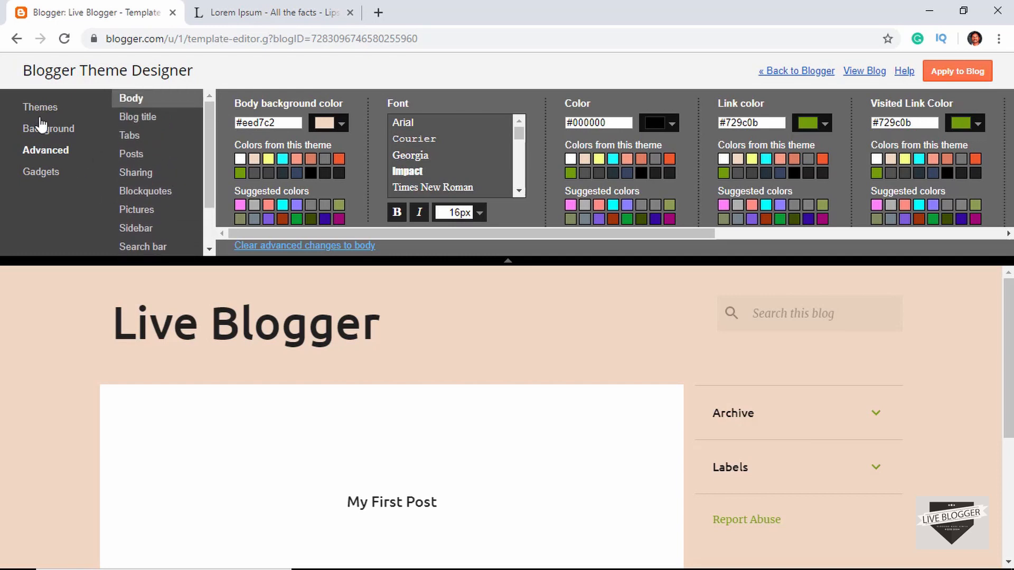
{"action": "left_click", "coordinate": [40, 108]}
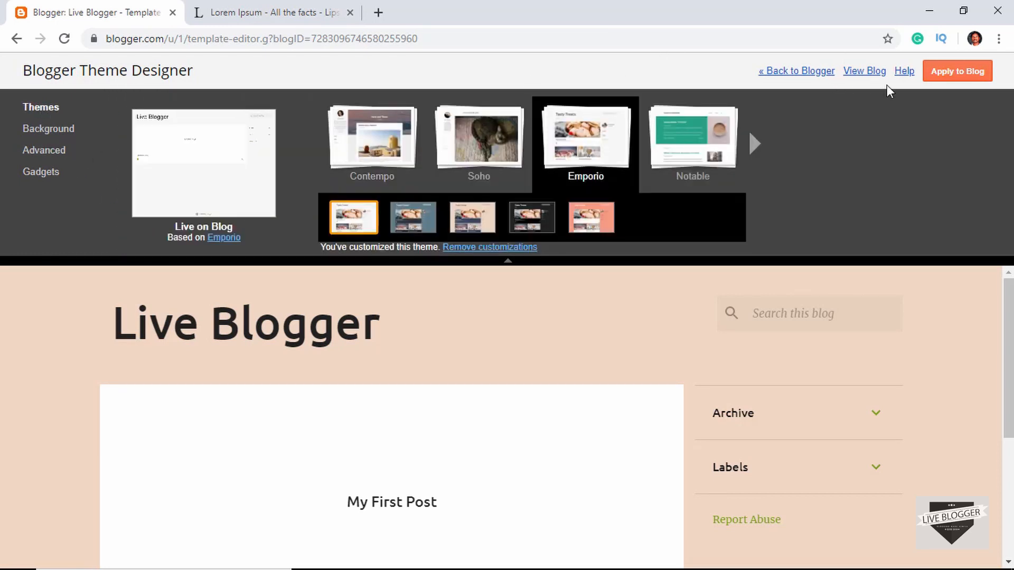
{"action": "left_click", "coordinate": [779, 78]}
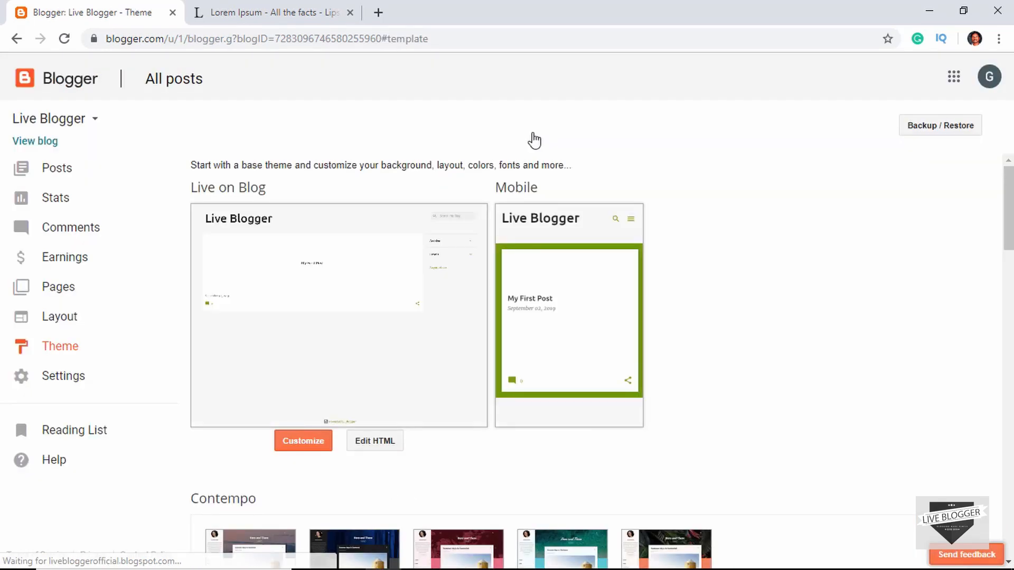
Step: Examine the blog's Basic and Other settings, including the content backup option, then close the backup dialog without saving
{"action": "left_click", "coordinate": [63, 379]}
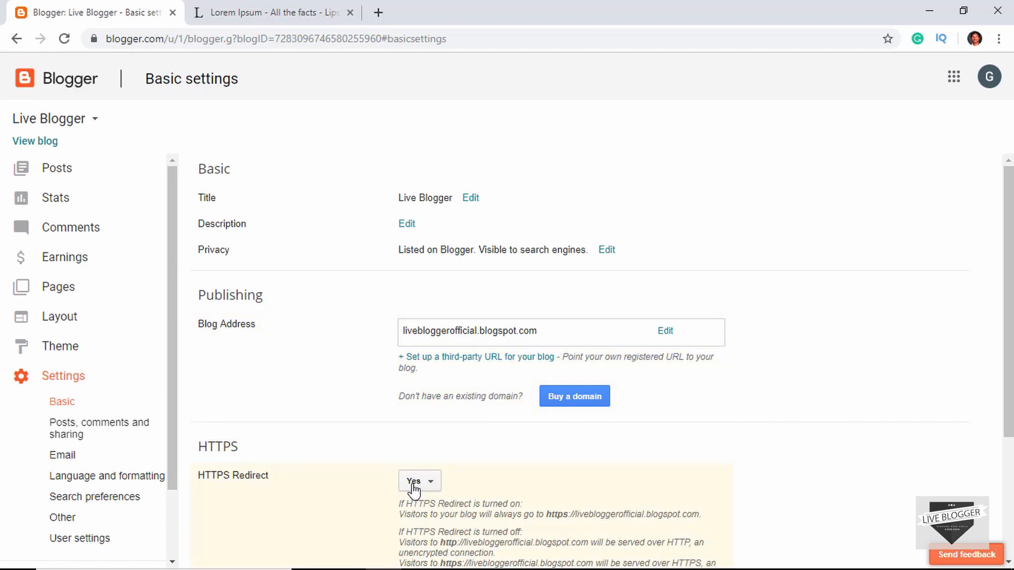
{"action": "scroll", "coordinate": [399, 454], "scroll_direction": "down", "scroll_amount": 1}
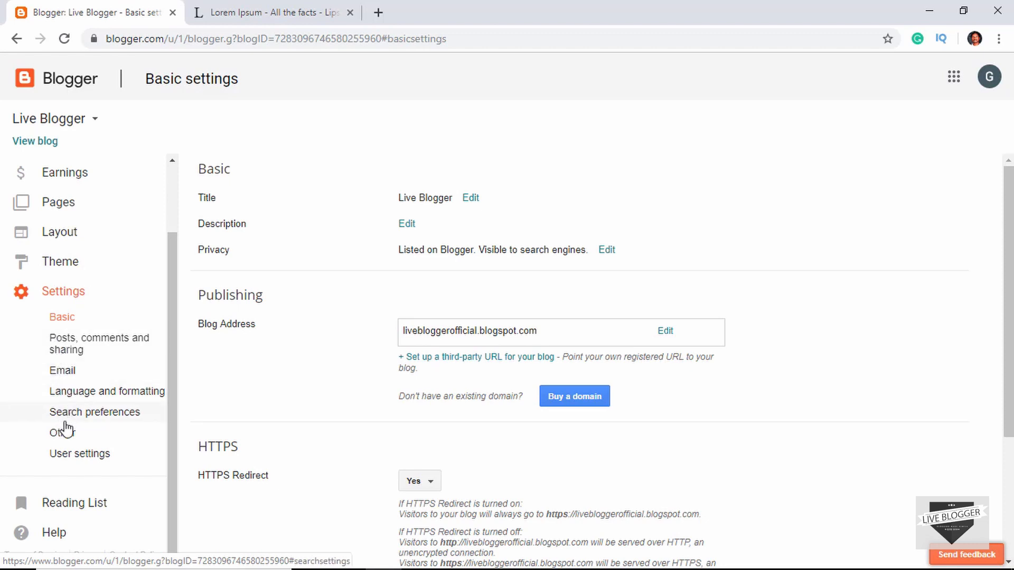
{"action": "left_click", "coordinate": [61, 437]}
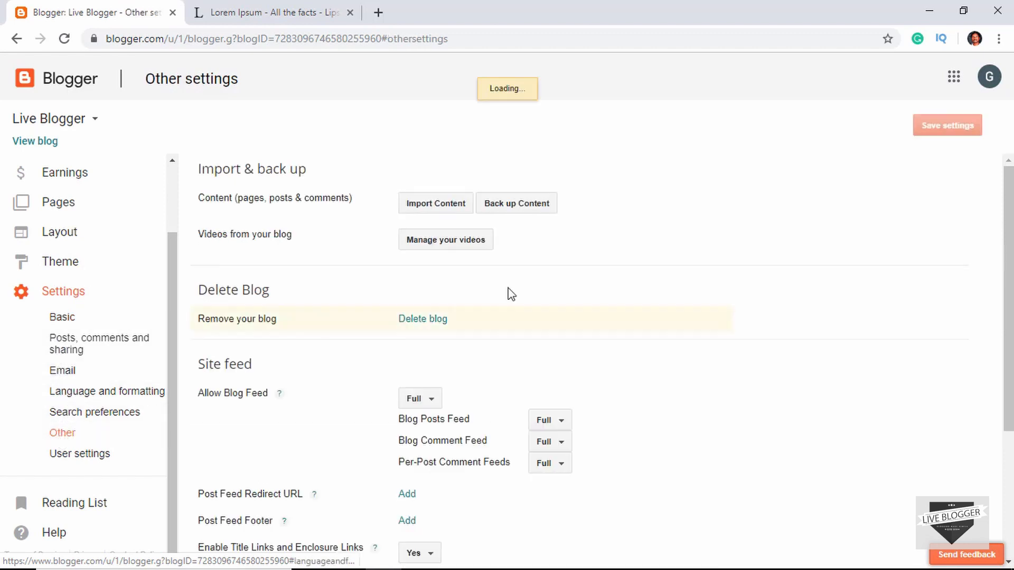
{"action": "left_click", "coordinate": [525, 211]}
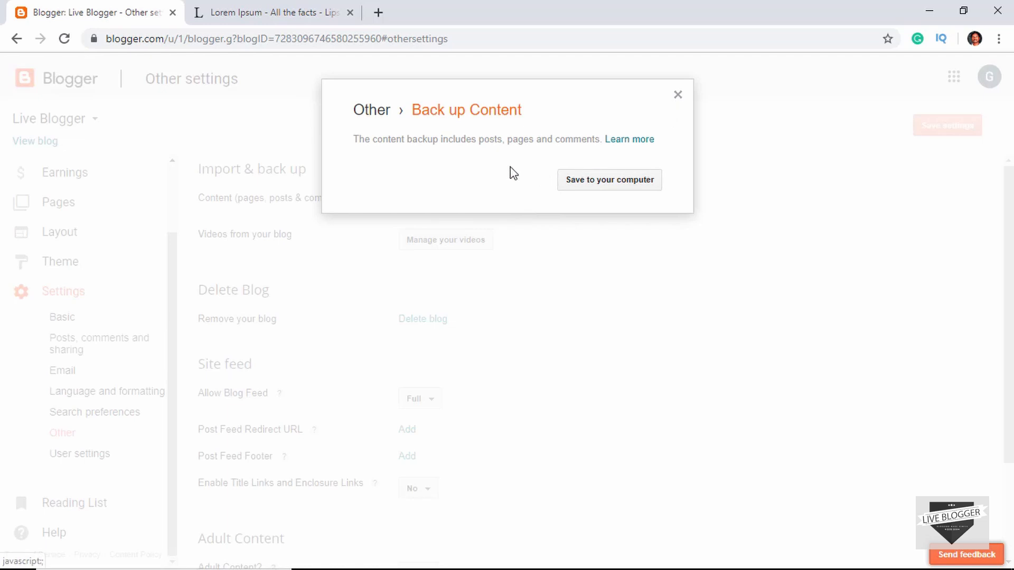
{"action": "left_click", "coordinate": [341, 222]}
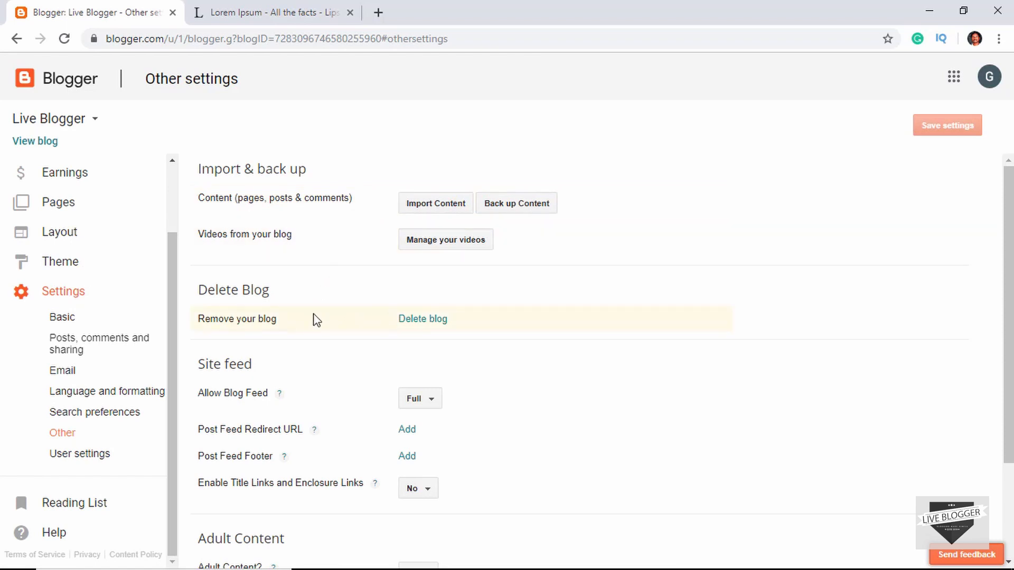
Step: Delete the Live Blogger blog without exporting it, then restore it with the undelete option
{"action": "left_click", "coordinate": [431, 321]}
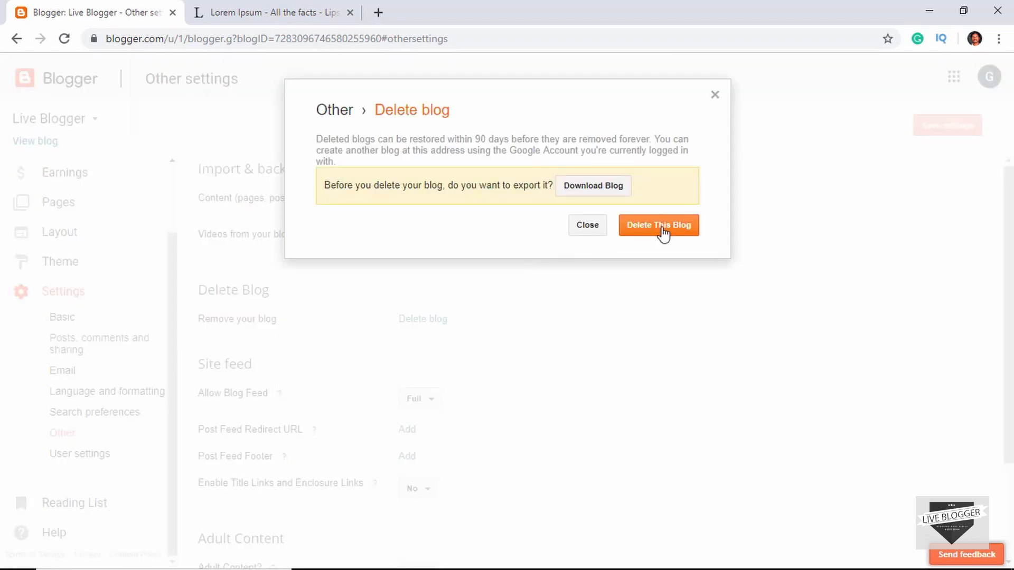
{"action": "left_click", "coordinate": [664, 229]}
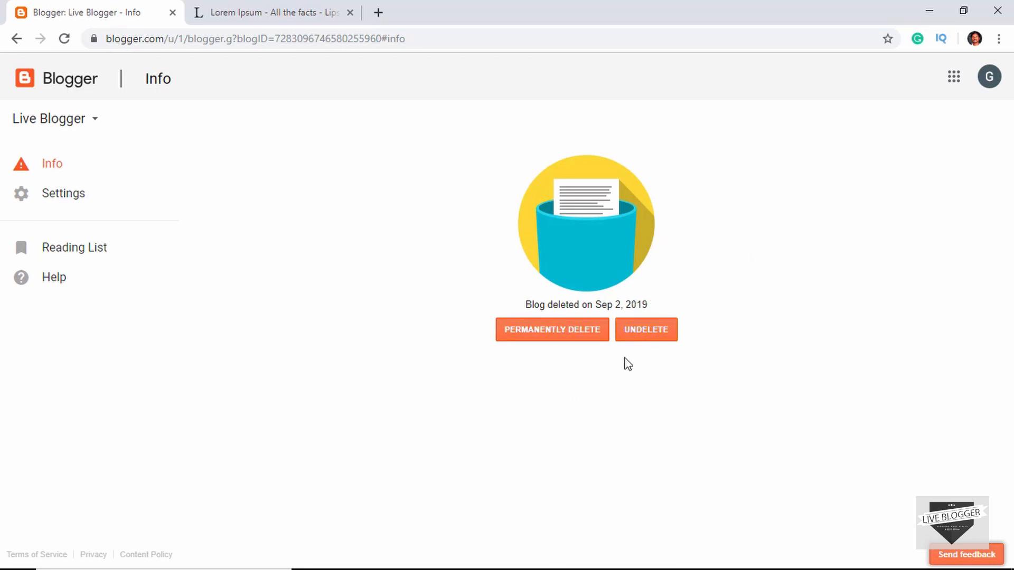
{"action": "left_click", "coordinate": [646, 337]}
{"action": "mouse_move", "coordinate": [606, 234]}
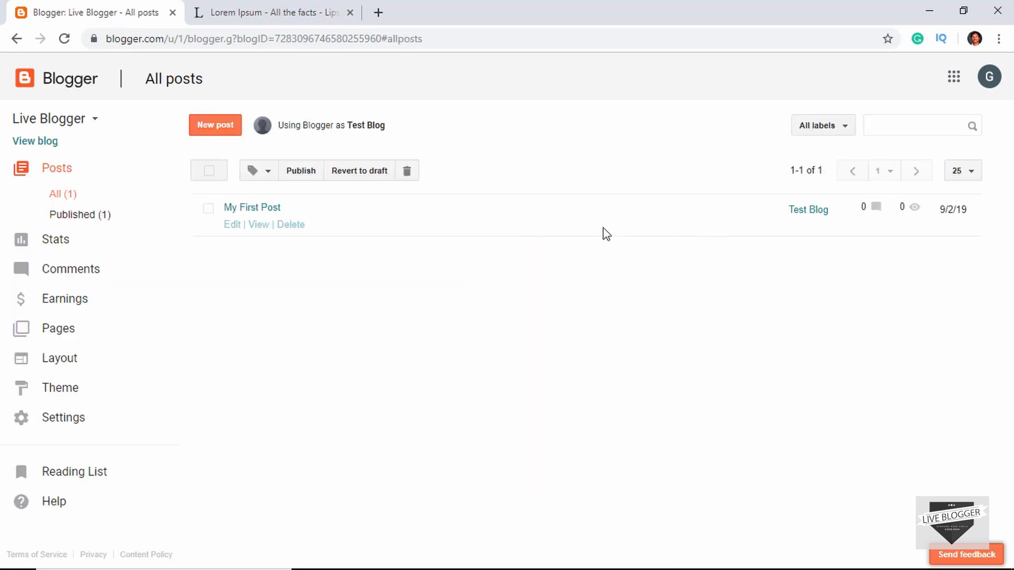